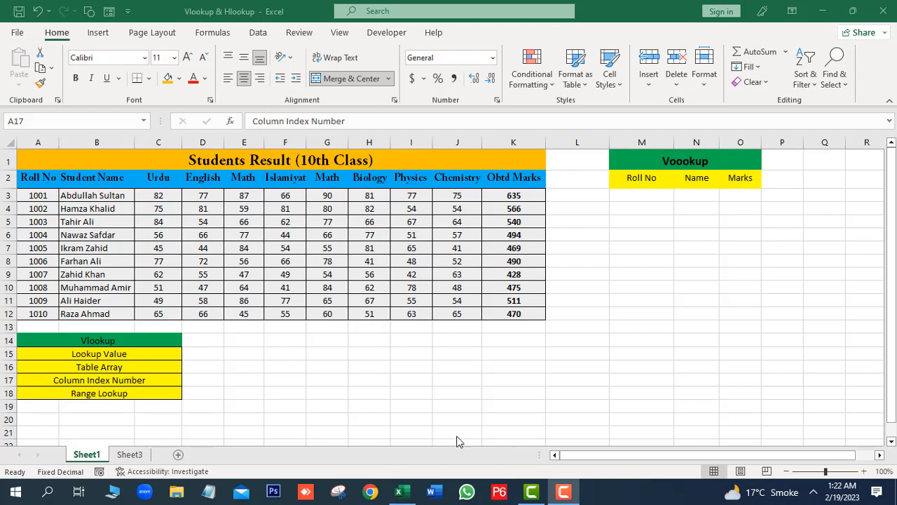
pyautogui.click(97, 355)
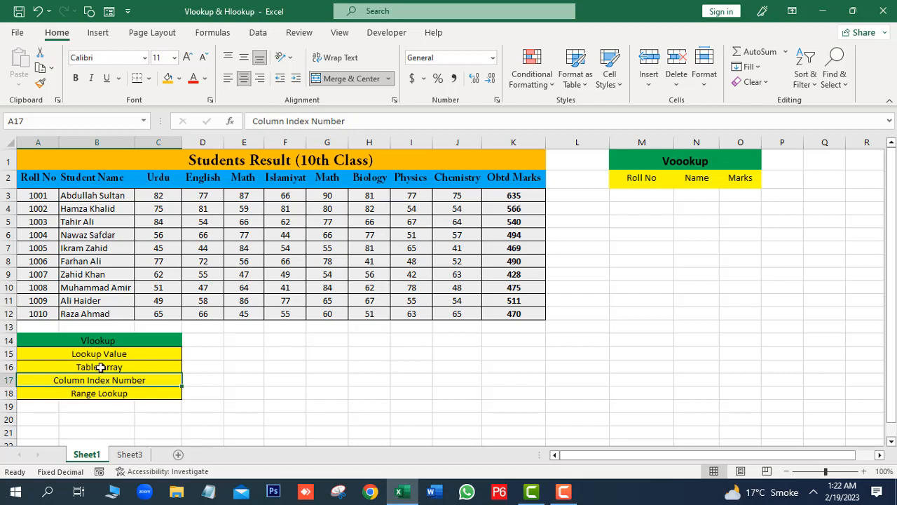
pyautogui.click(100, 367)
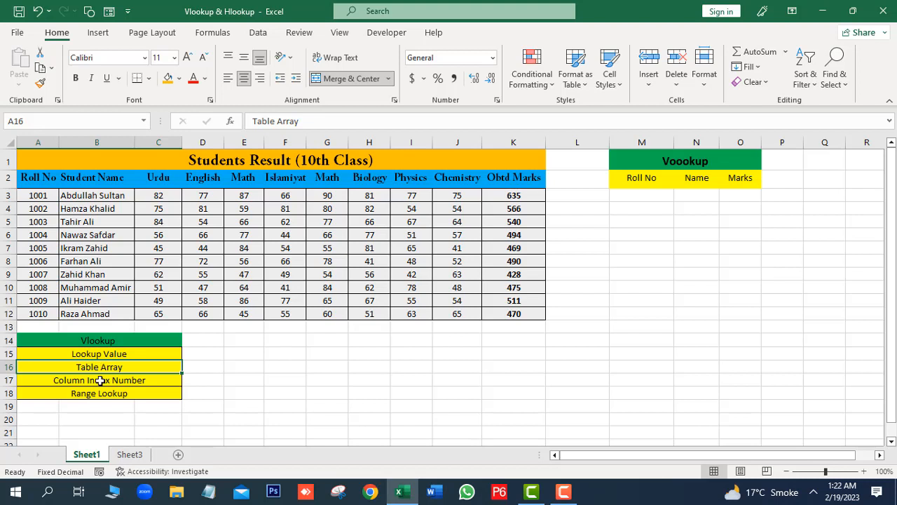
pyautogui.click(98, 380)
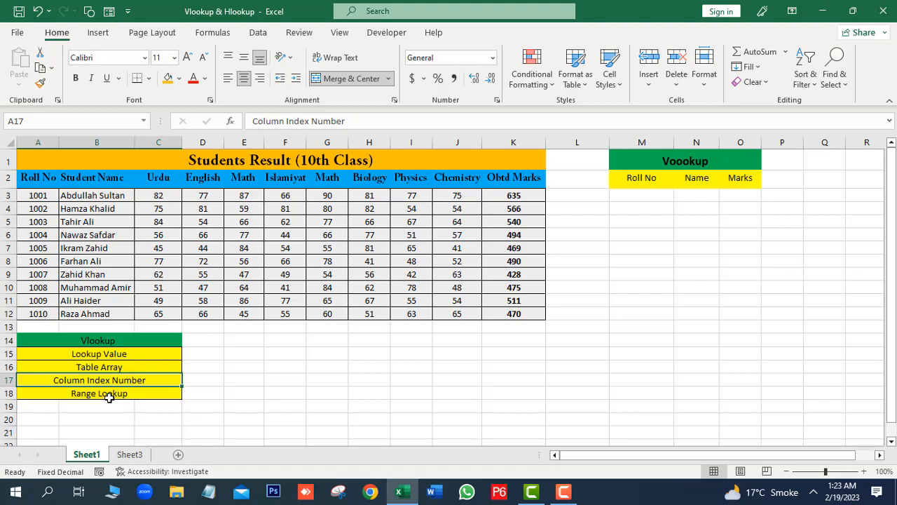
pyautogui.click(241, 371)
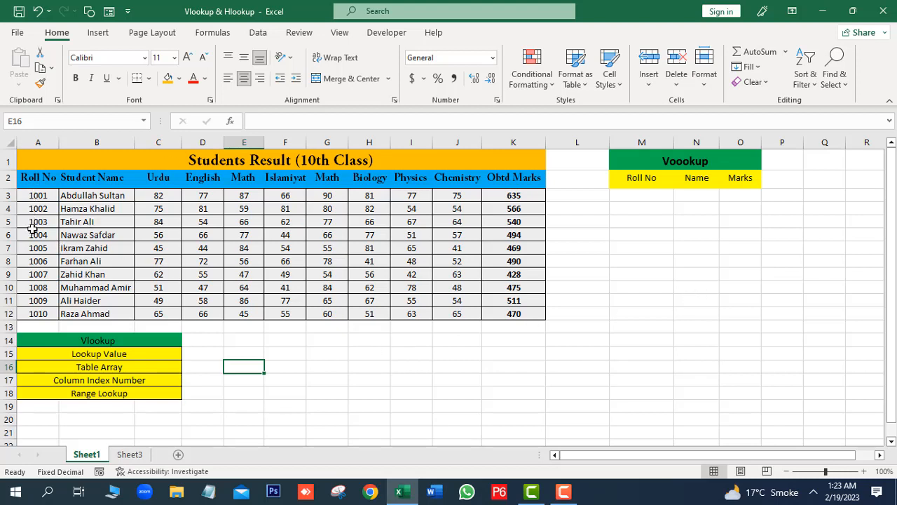
# Enter the roll number of the student in row 6 of the results table into cell M3
pyautogui.click(650, 201)
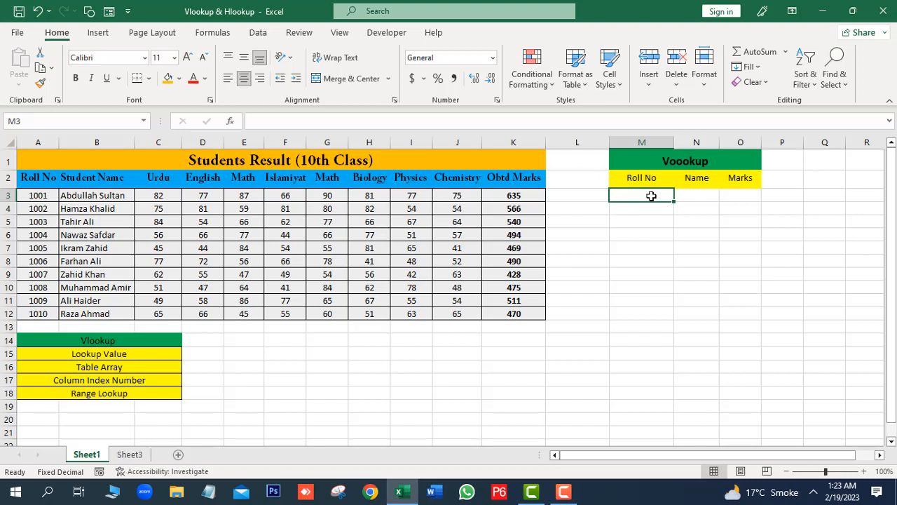
pyautogui.write('100')
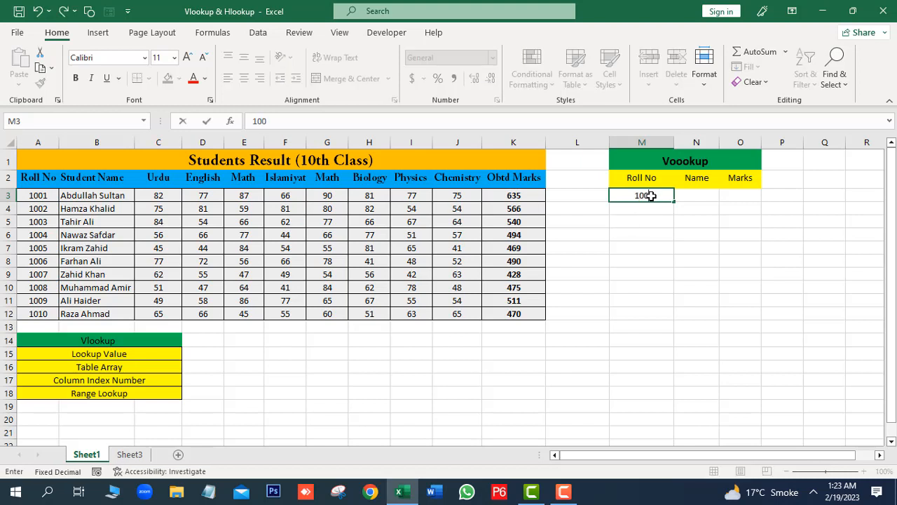
pyautogui.write('4')
# Start a VLOOKUP formula in cell N3 under Name, with the roll number in M3 as the lookup value
pyautogui.click(701, 201)
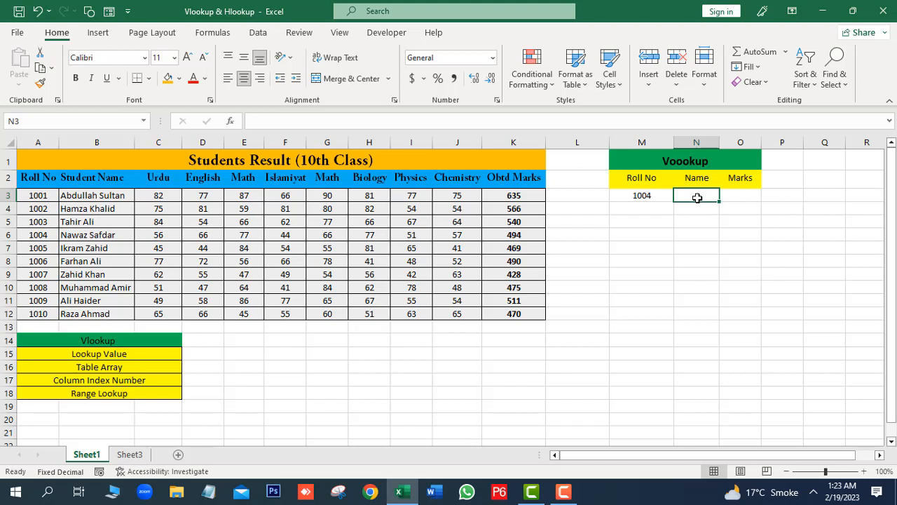
pyautogui.write('=')
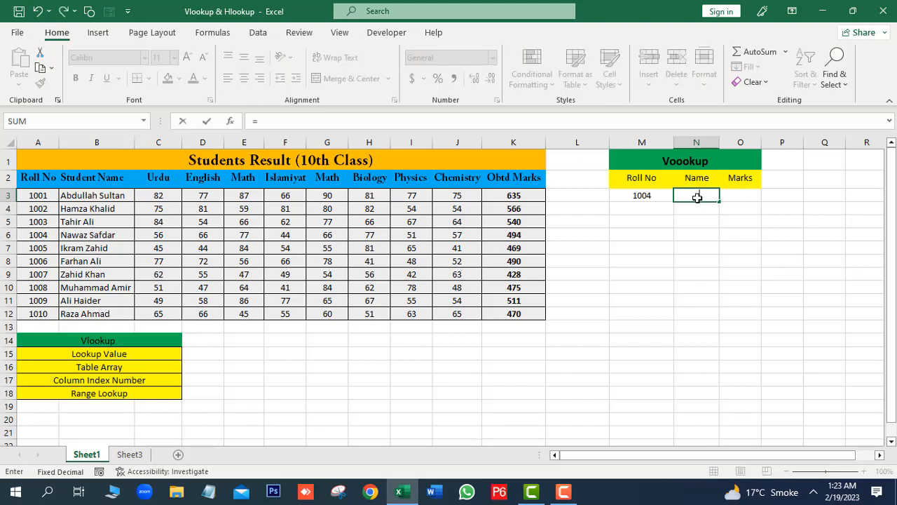
pyautogui.write('vlo')
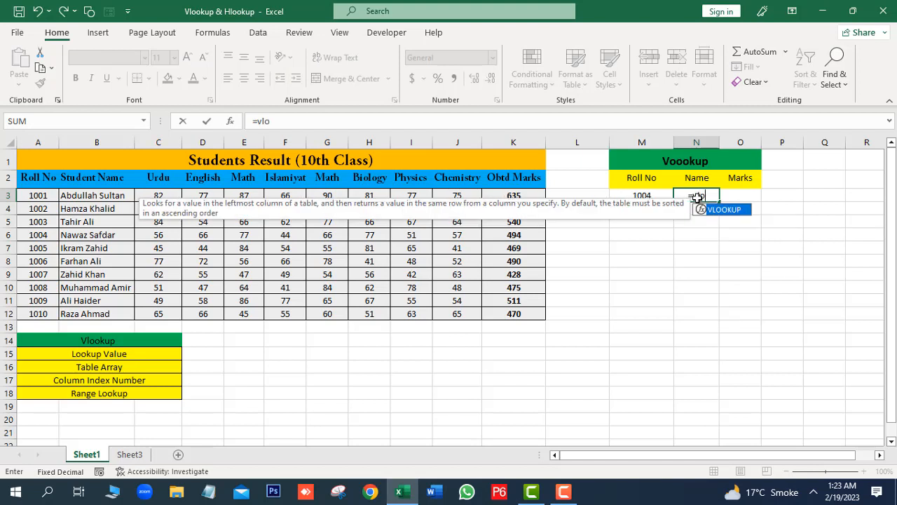
pyautogui.write('oku')
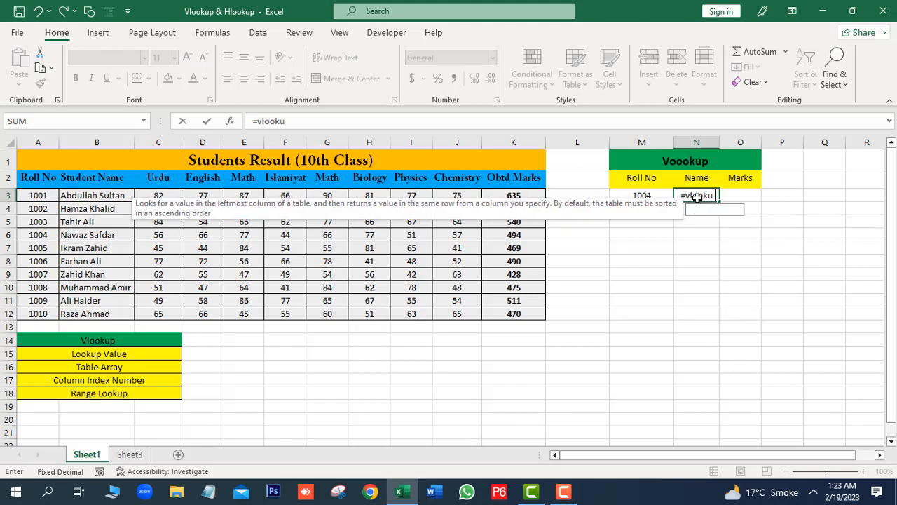
pyautogui.write('p(')
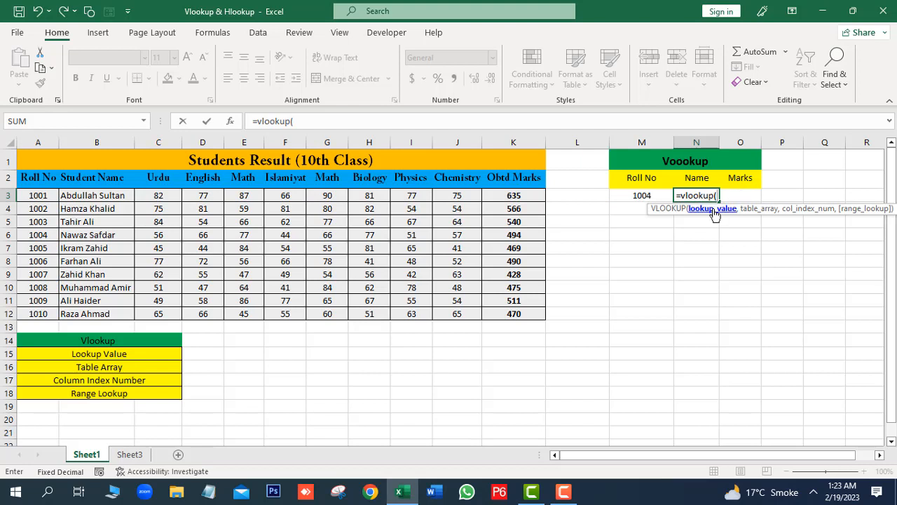
pyautogui.click(650, 199)
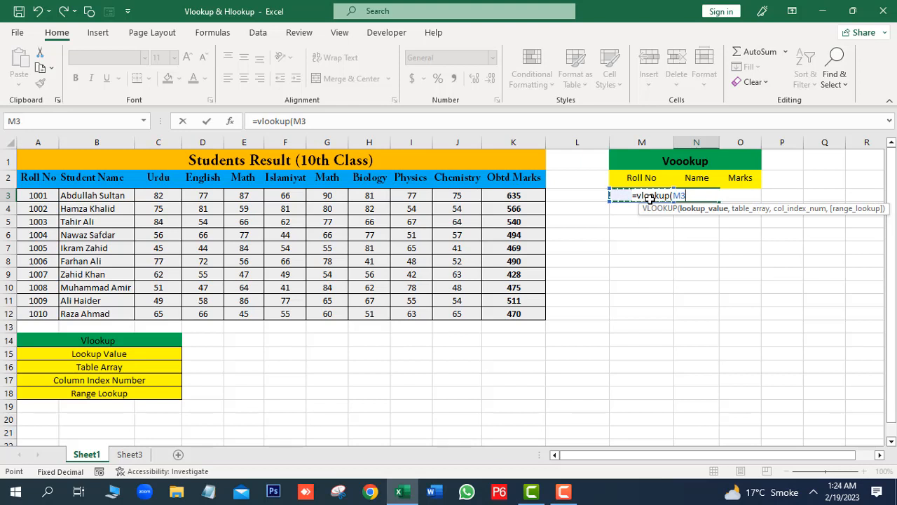
pyautogui.write(',')
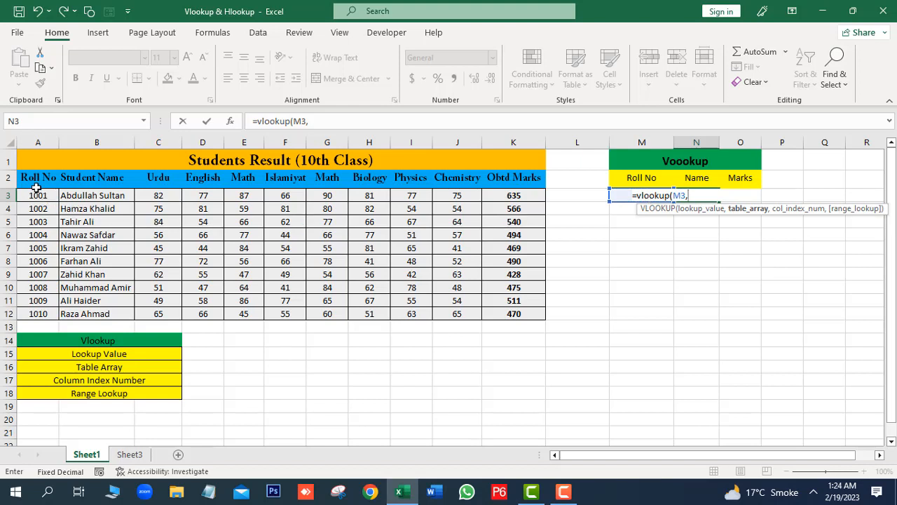
# Complete the VLOOKUP in N3 with table array $A$2:$K$12, column index 2 and range lookup 0, and widen column N to fit the name
pyautogui.moveTo(35, 181); pyautogui.dragTo(521, 314)
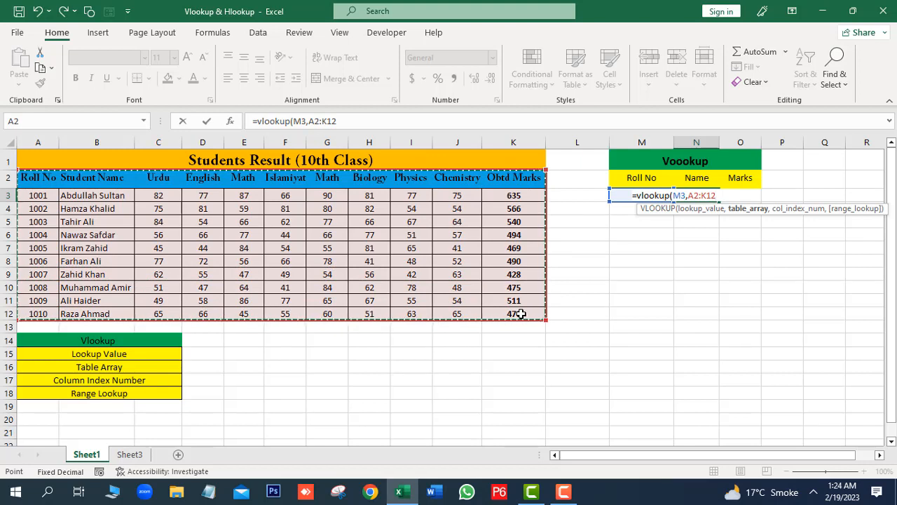
pyautogui.press('F4')
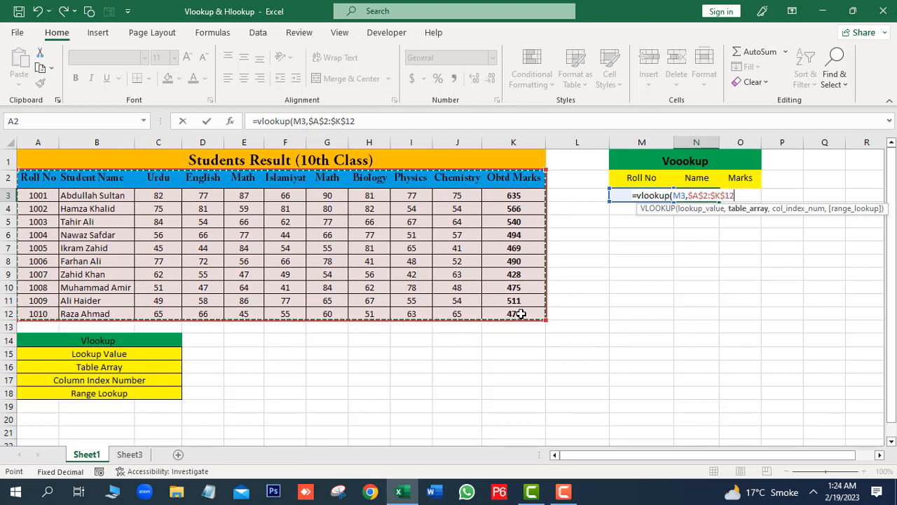
pyautogui.write(',')
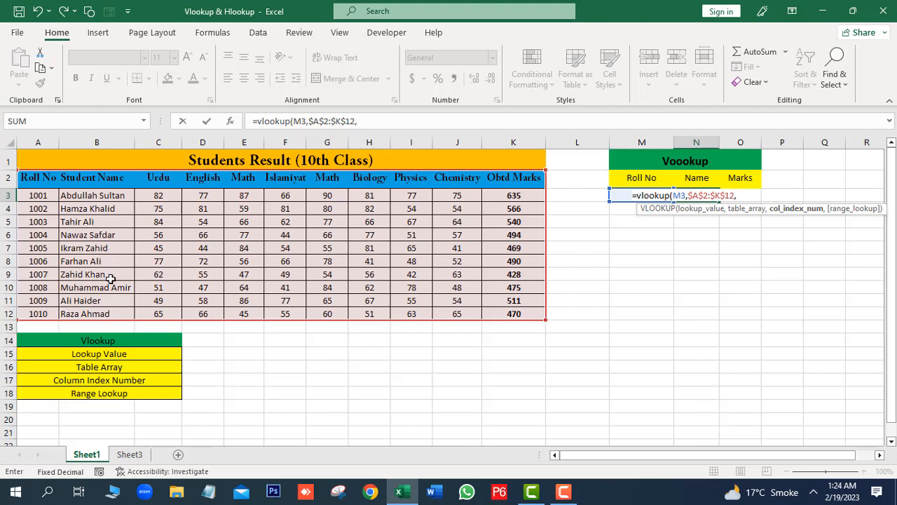
pyautogui.write('2,')
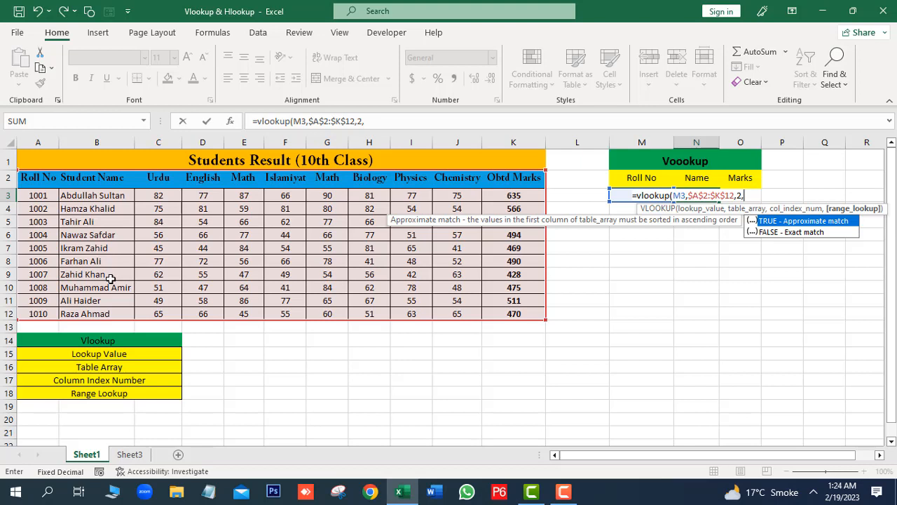
pyautogui.write('0)')
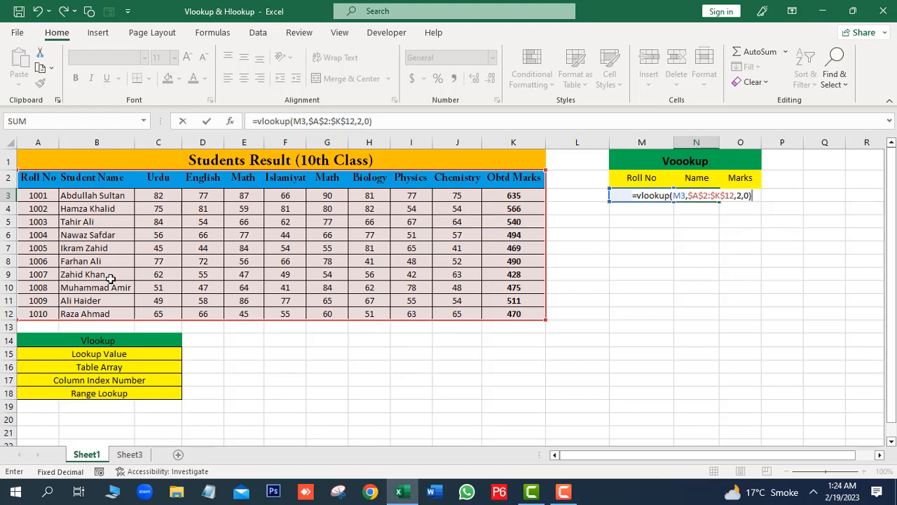
pyautogui.press('Return')
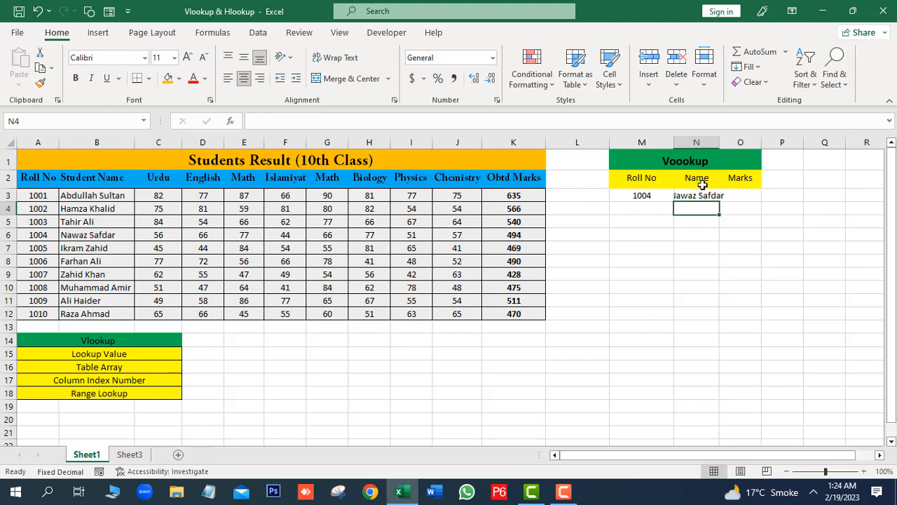
pyautogui.moveTo(720, 146); pyautogui.dragTo(733, 146)
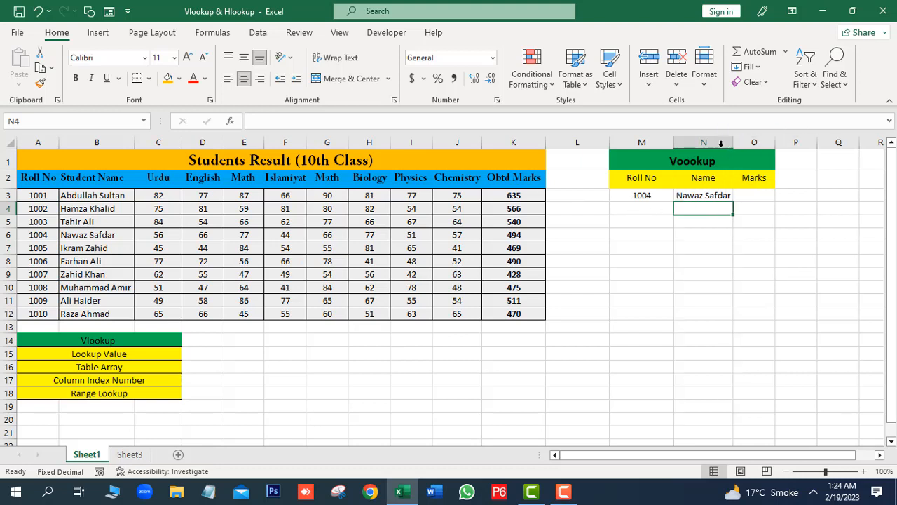
# Replace the roll number in M3 with that of the student in row 7 to test the name lookup
pyautogui.click(654, 198)
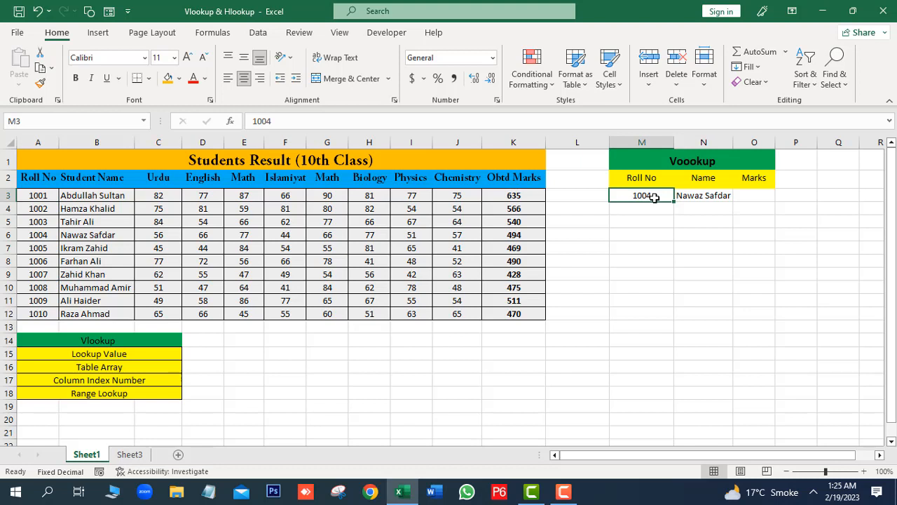
pyautogui.write('100')
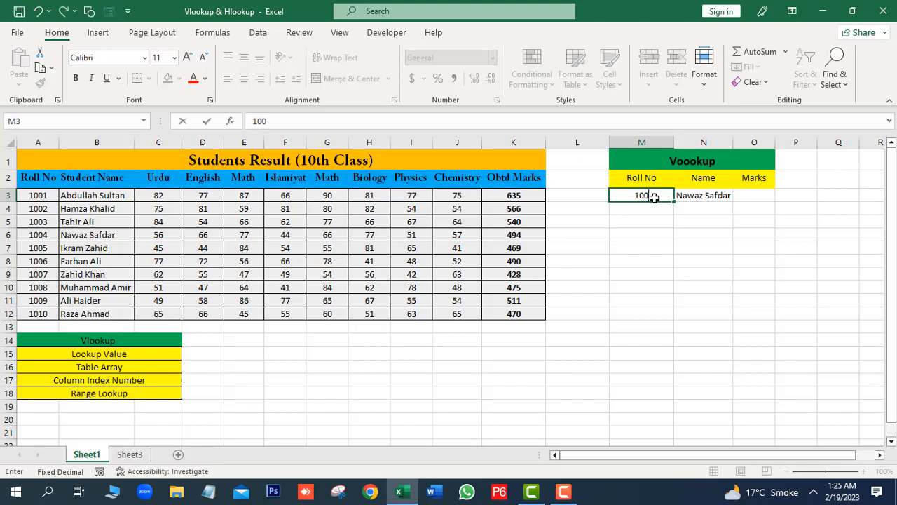
pyautogui.write('5')
pyautogui.press('Return')
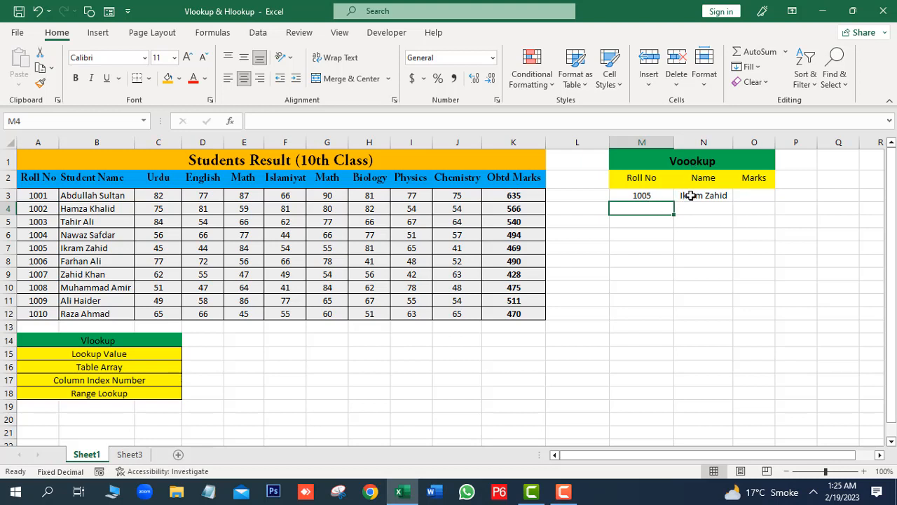
# Start a VLOOKUP formula in cell O3 under Marks, using M3 as the lookup value
pyautogui.click(759, 197)
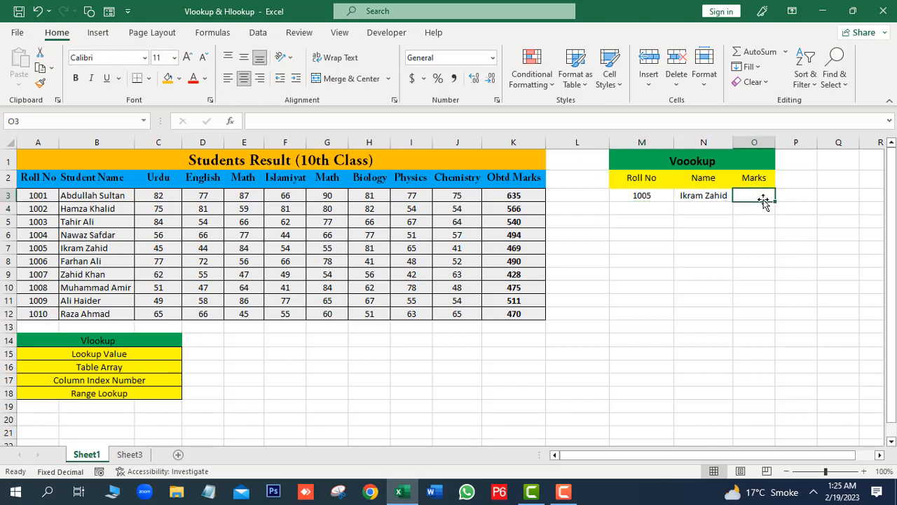
pyautogui.write('=')
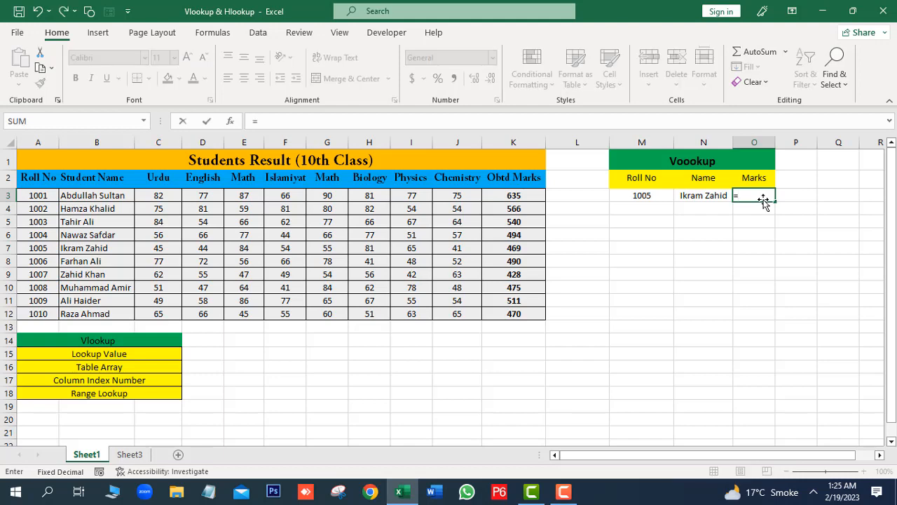
pyautogui.write('loo')
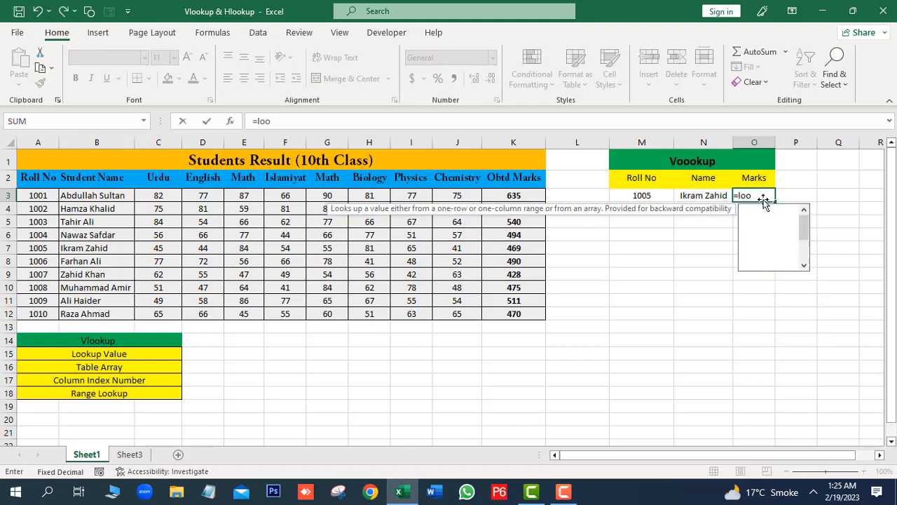
pyautogui.press('BackSpace')
pyautogui.press('BackSpace')
pyautogui.press('BackSpace')
pyautogui.write('vlo')
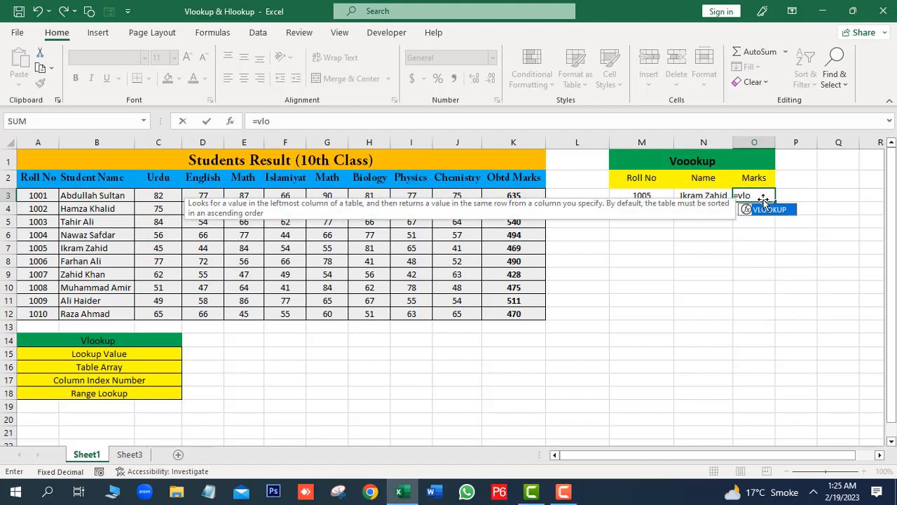
pyautogui.write('ok')
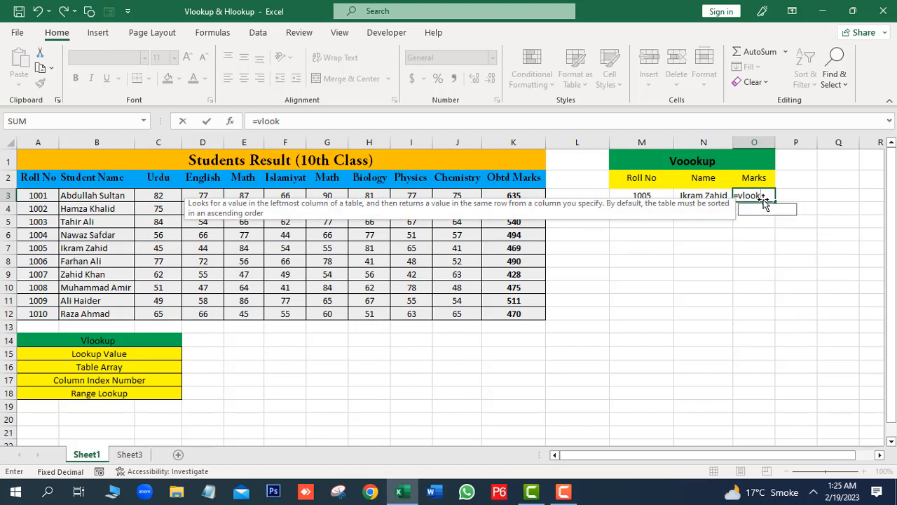
pyautogui.write('up')
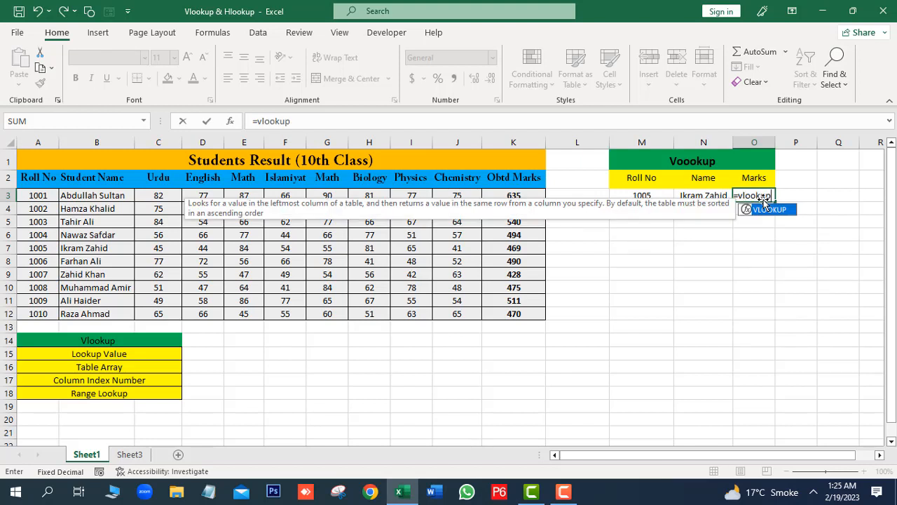
pyautogui.write('(')
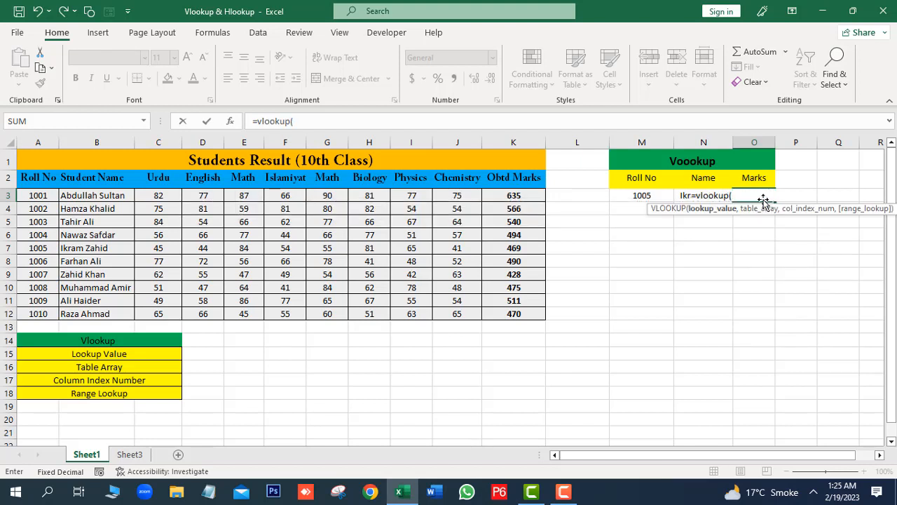
pyautogui.click(655, 198)
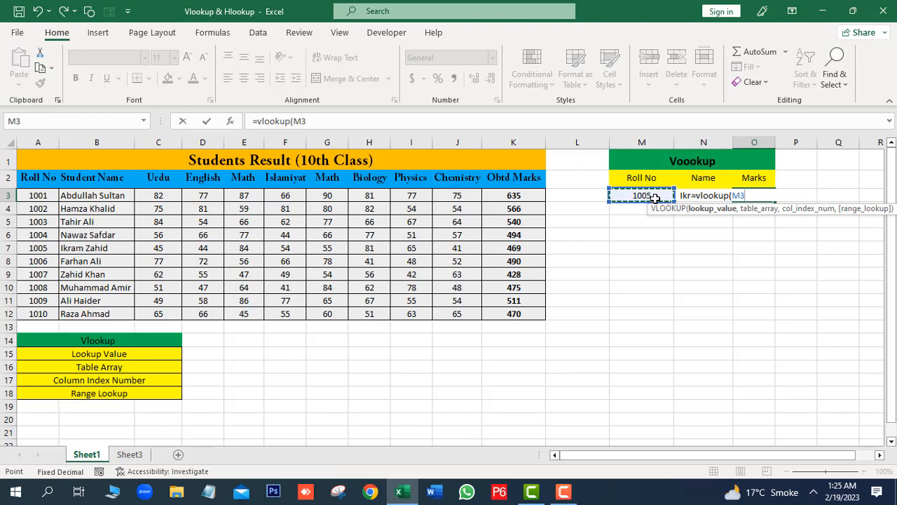
pyautogui.write(',')
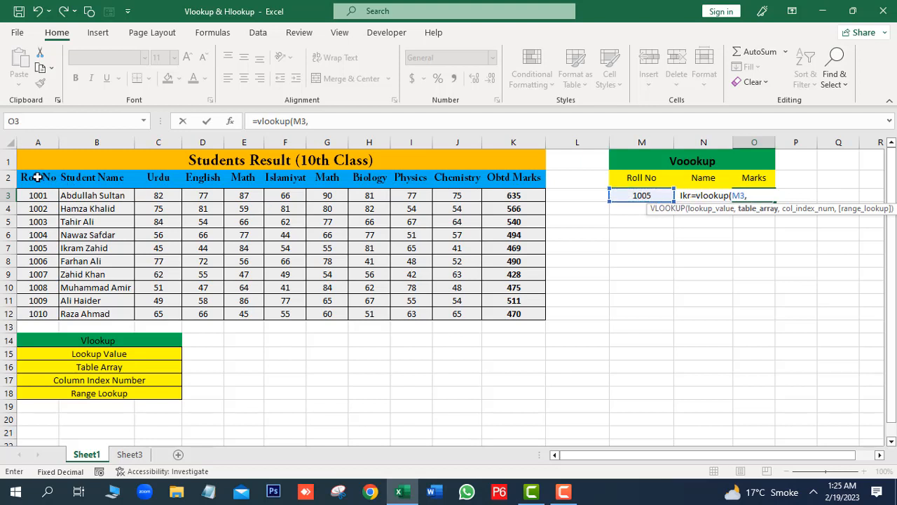
# Complete the VLOOKUP in O3 with table array $A$2:$K$12, column index 11 and range lookup 0
pyautogui.moveTo(37, 177); pyautogui.dragTo(519, 314)
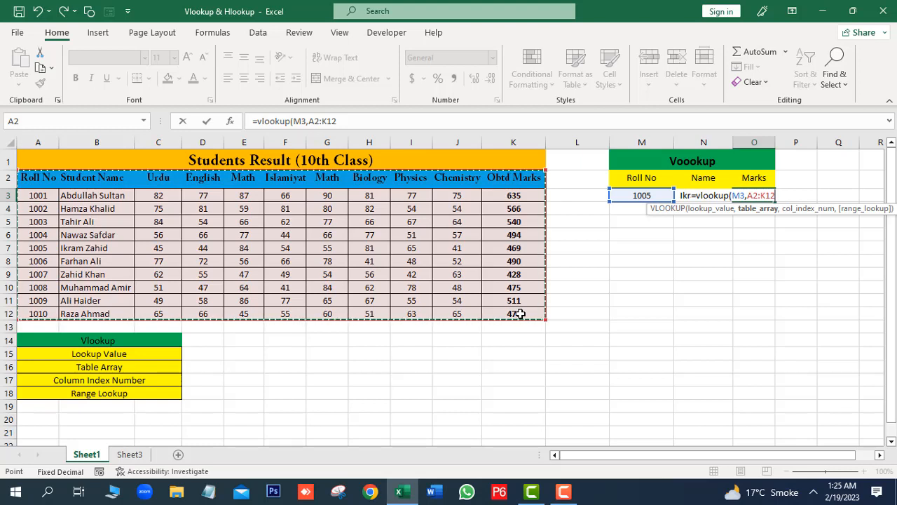
pyautogui.press('F4')
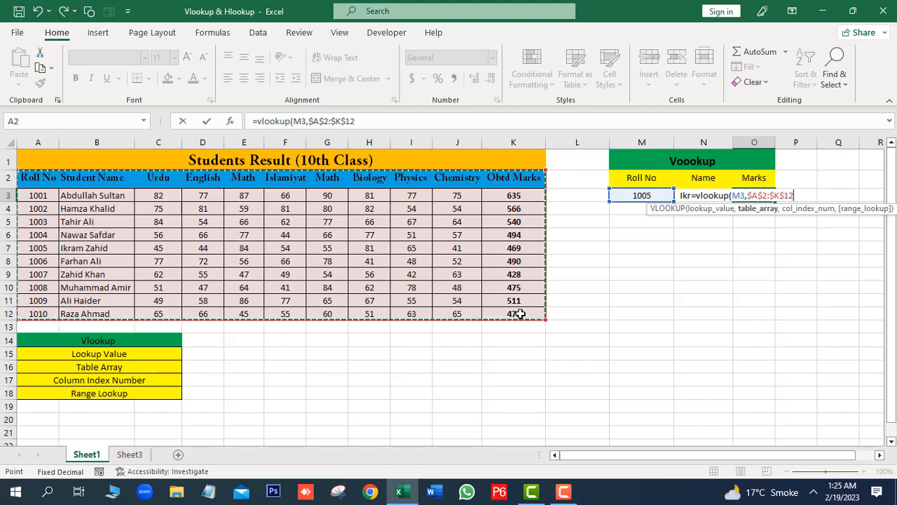
pyautogui.write(',')
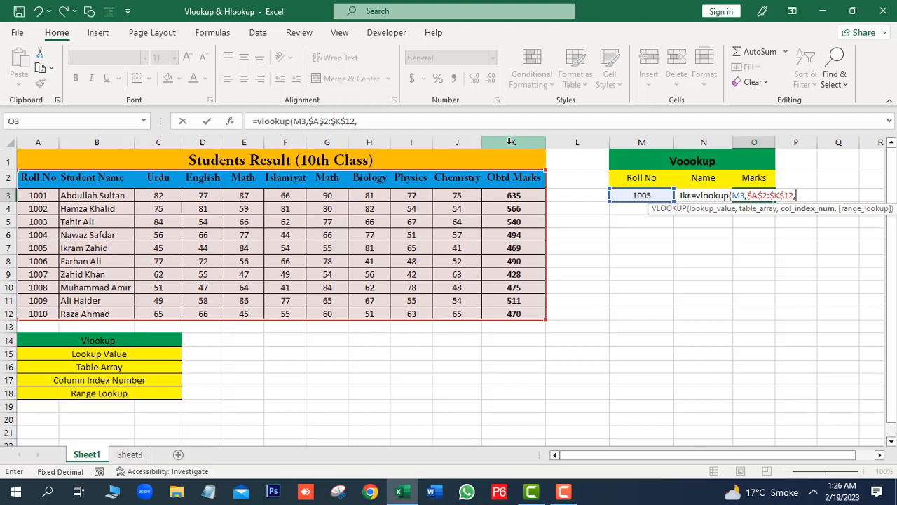
pyautogui.write('11,')
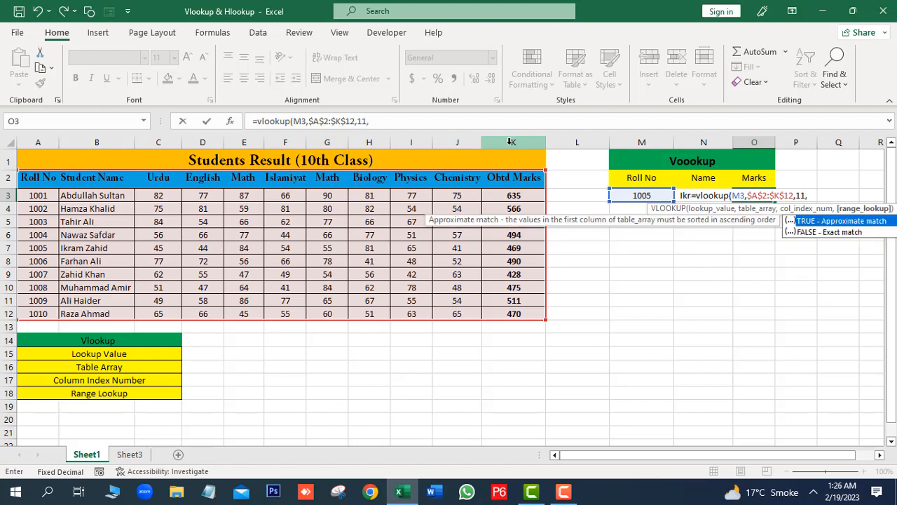
pyautogui.write('0)')
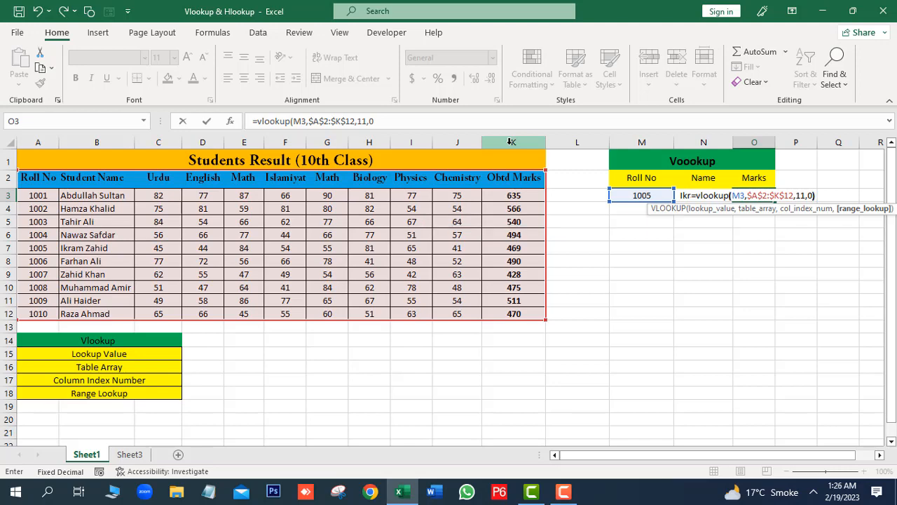
pyautogui.press('Return')
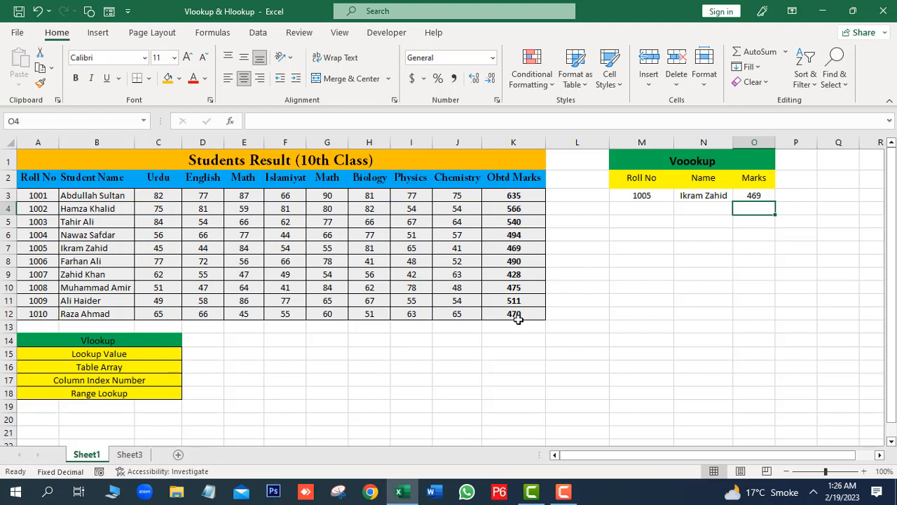
# Replace the roll number in M3 with that of the student in row 12 to test both lookups
pyautogui.click(656, 196)
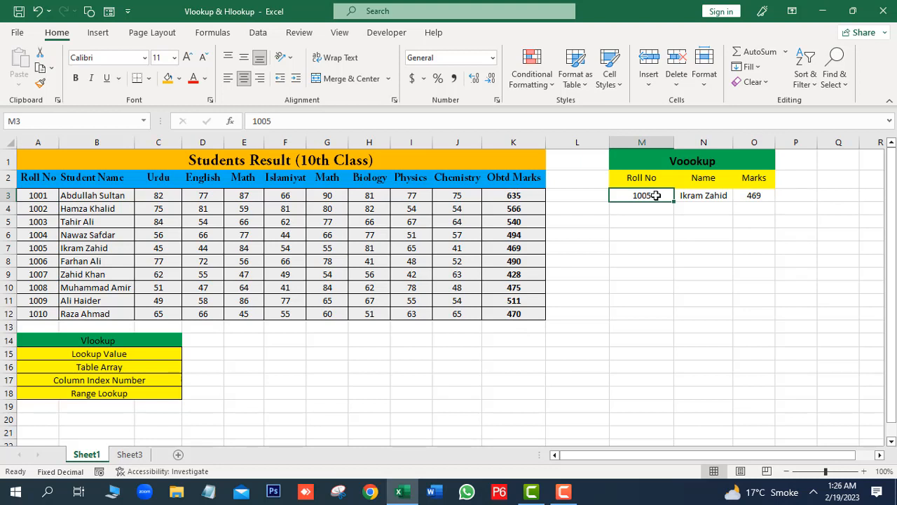
pyautogui.write('1010')
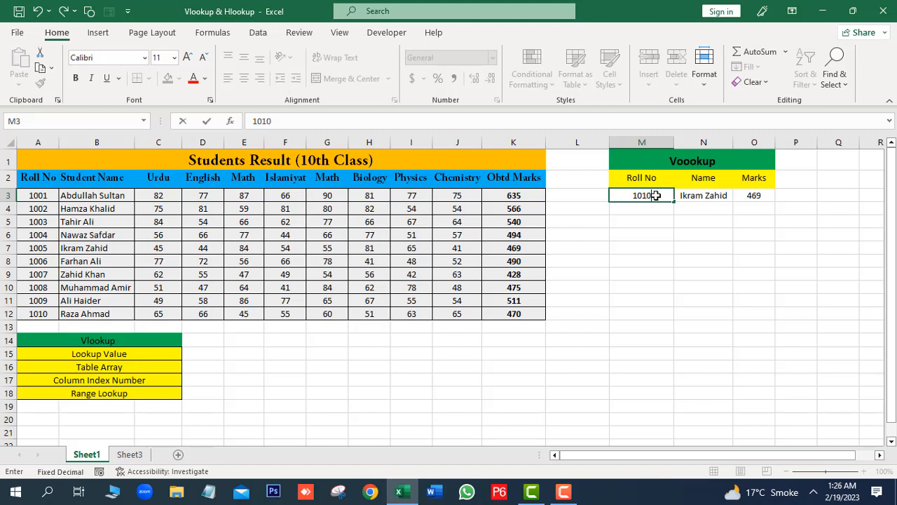
pyautogui.press('Return')
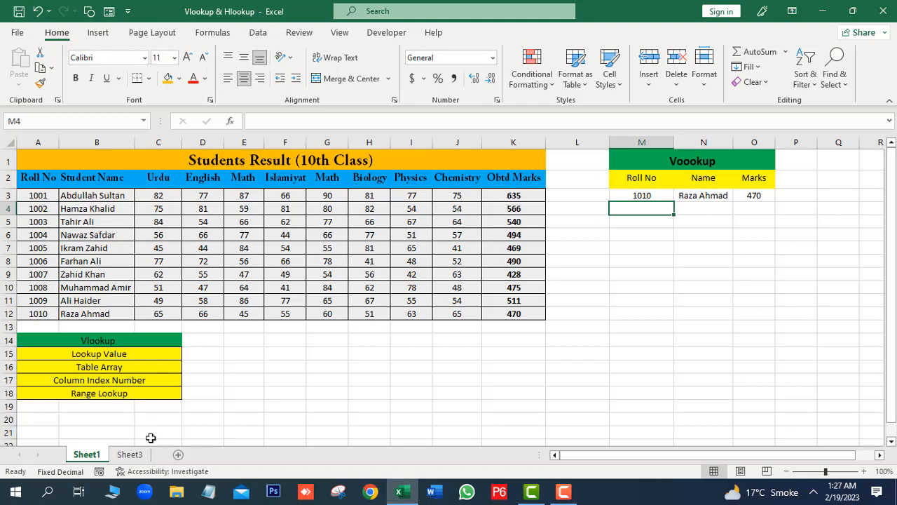
# Compare the vertical results table and Vlookup arguments on Sheet1 with the horizontal table and Hlookup arguments on Sheet3, ending on Sheet3
pyautogui.click(131, 455)
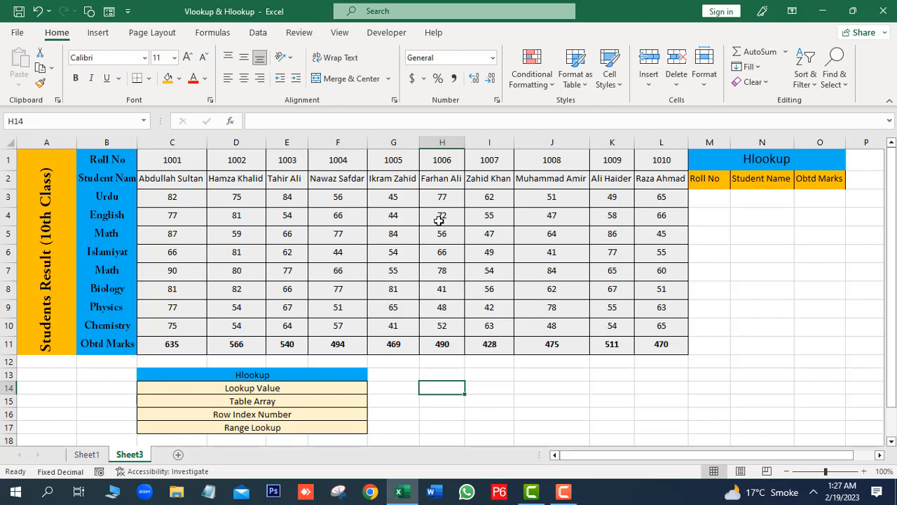
pyautogui.click(87, 454)
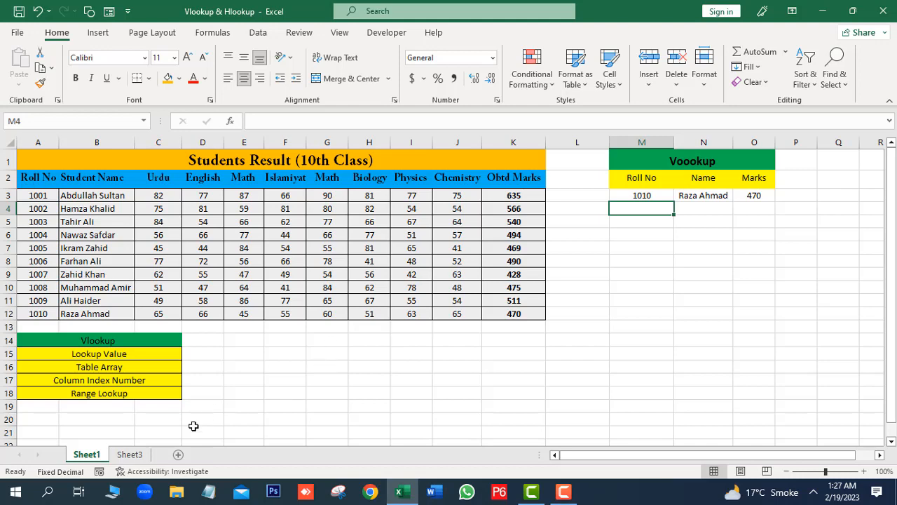
pyautogui.click(129, 454)
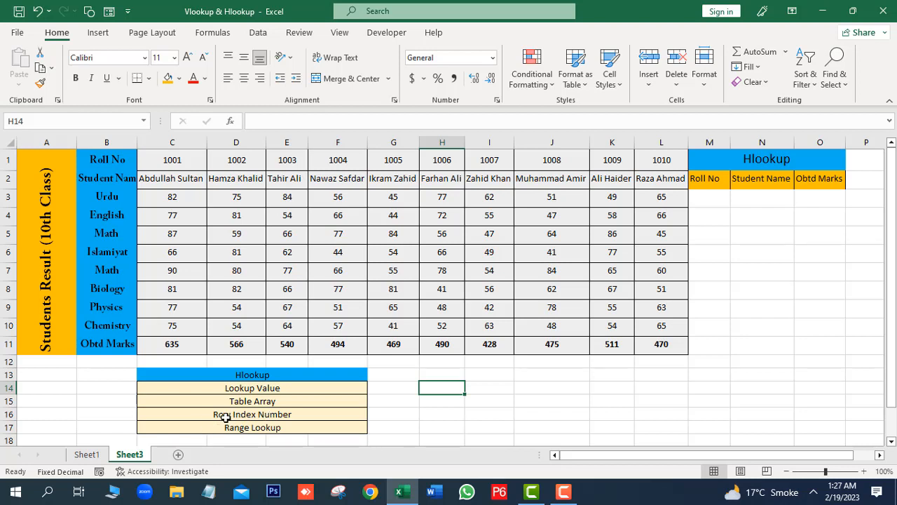
pyautogui.click(87, 455)
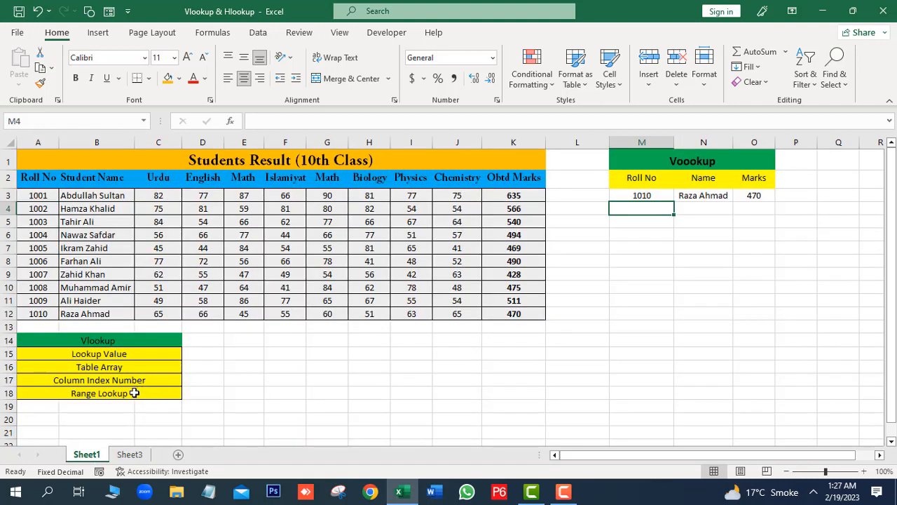
pyautogui.click(131, 459)
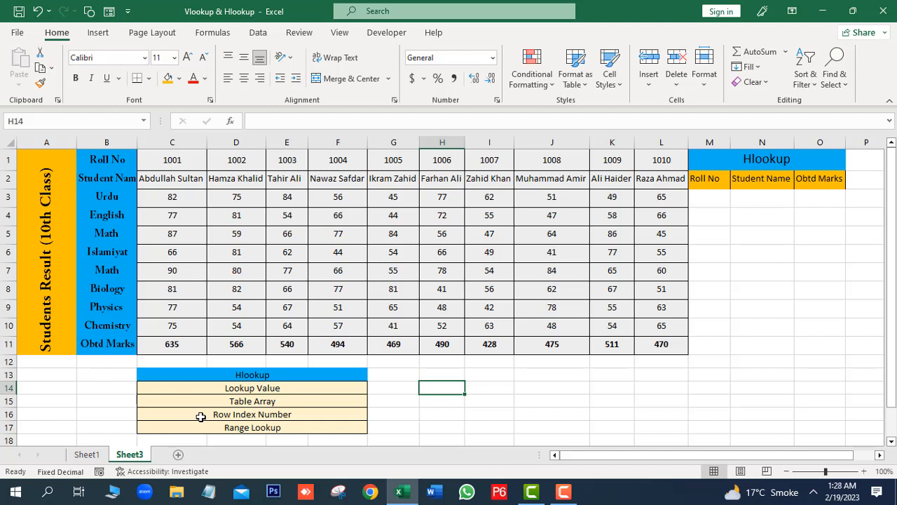
# Enter the roll number of the student in column G into cell M3 of the Hlookup table
pyautogui.click(722, 205)
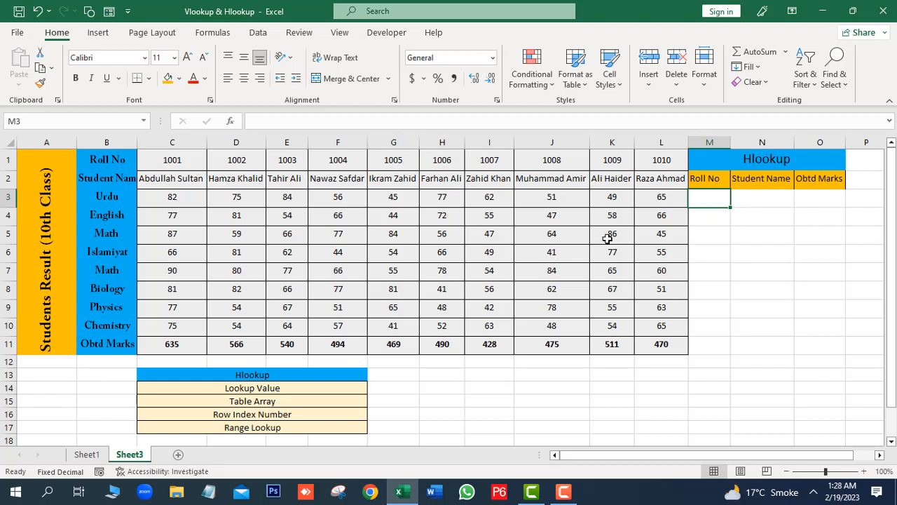
pyautogui.write('100')
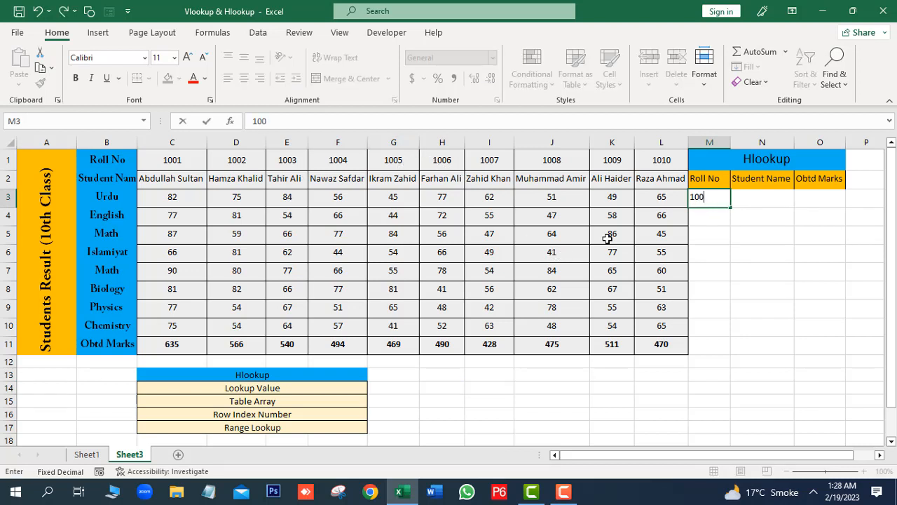
pyautogui.write('5')
# Start an HLOOKUP formula in cell N3 under Student Name, using M3 as the lookup value
pyautogui.click(759, 197)
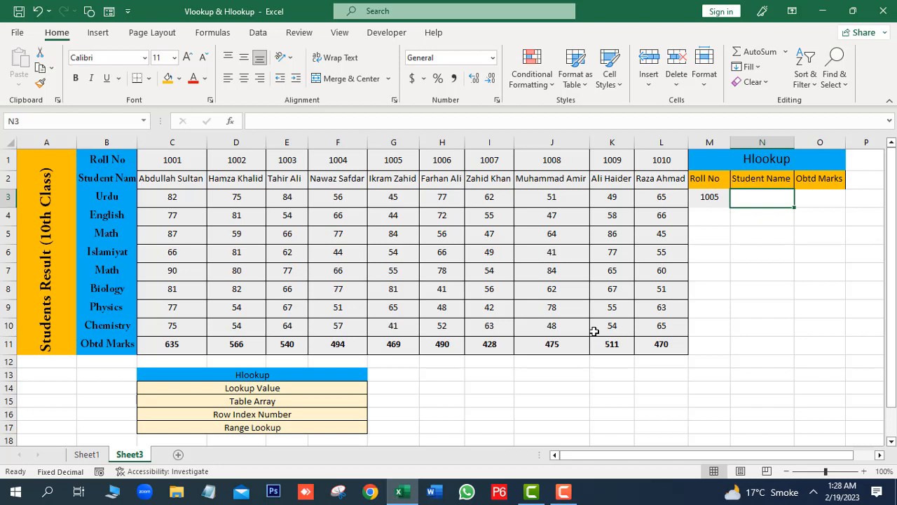
pyautogui.write('=')
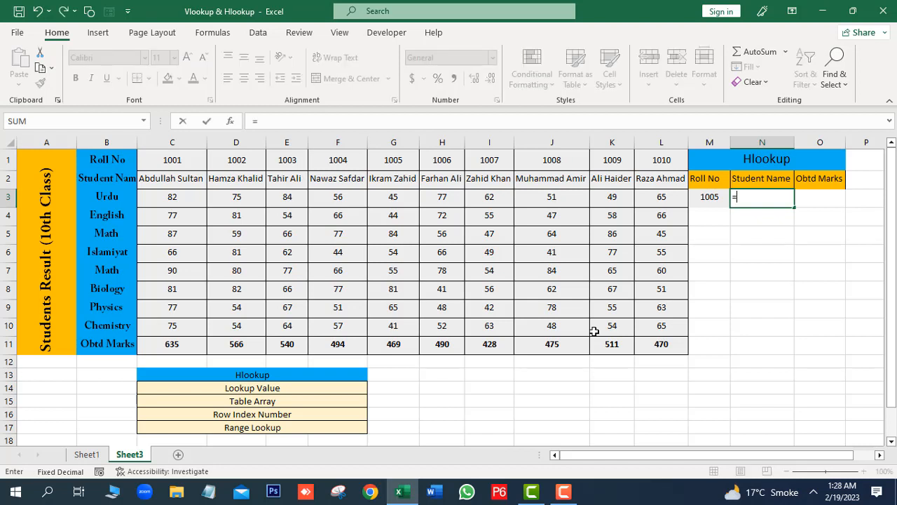
pyautogui.write('hlo')
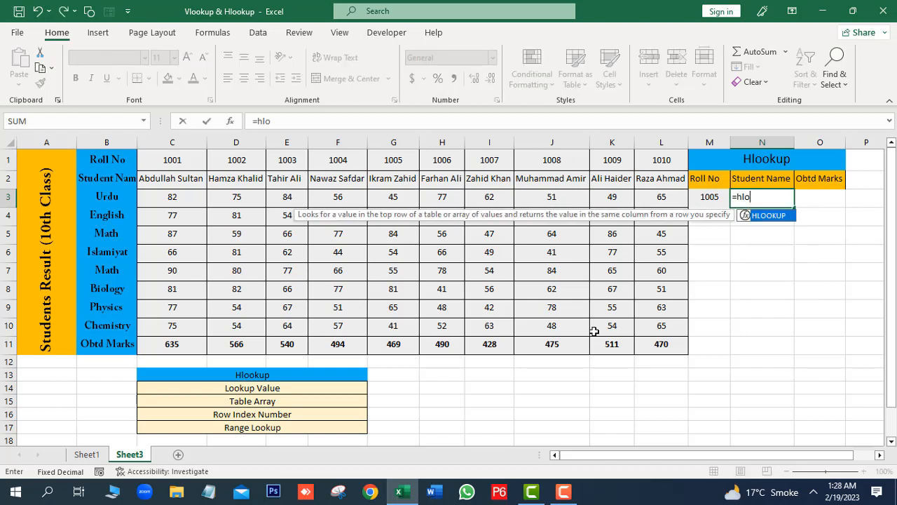
pyautogui.write('ou')
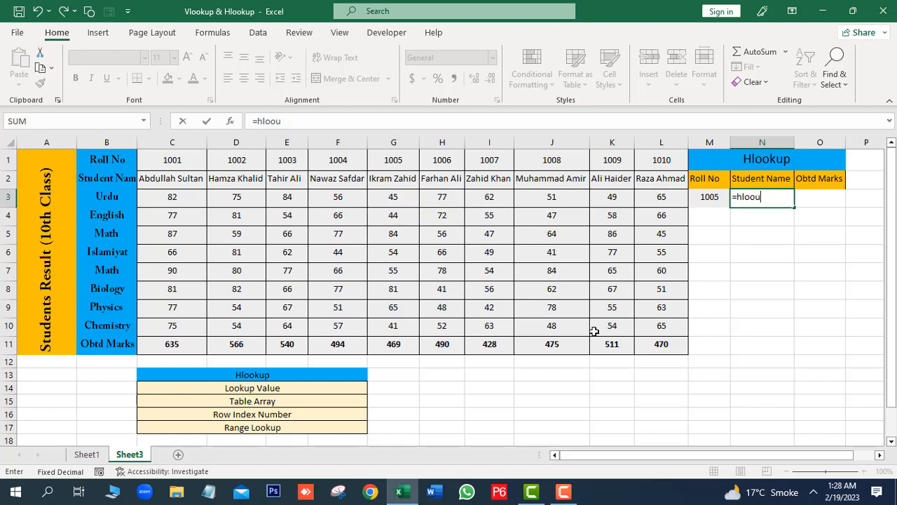
pyautogui.press('BackSpace')
pyautogui.write('ku')
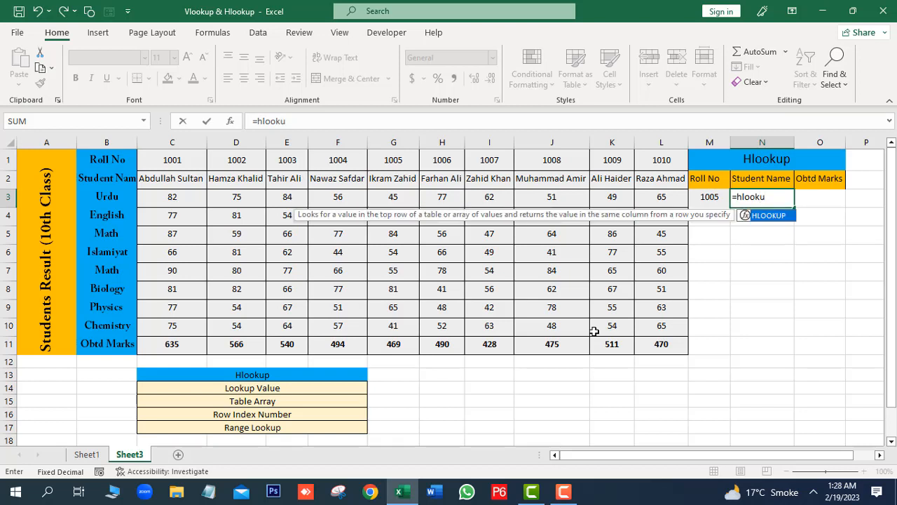
pyautogui.write('p(')
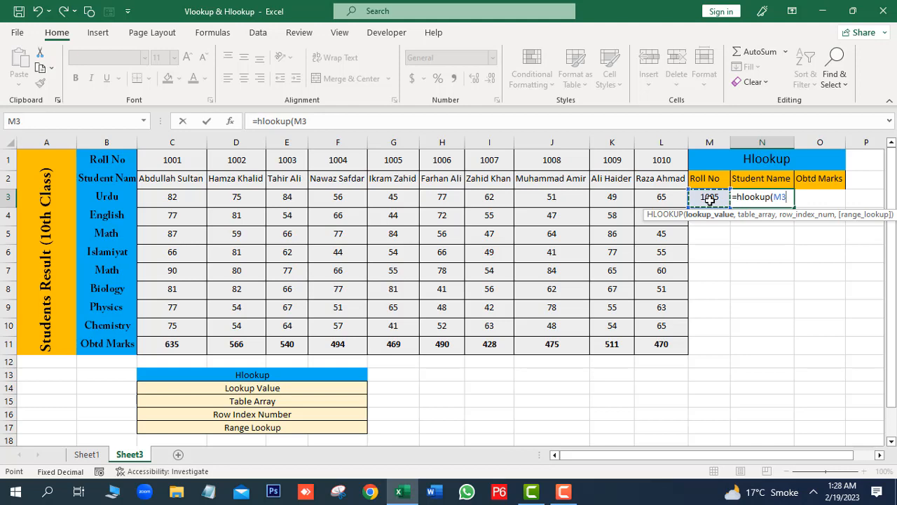
pyautogui.write(',')
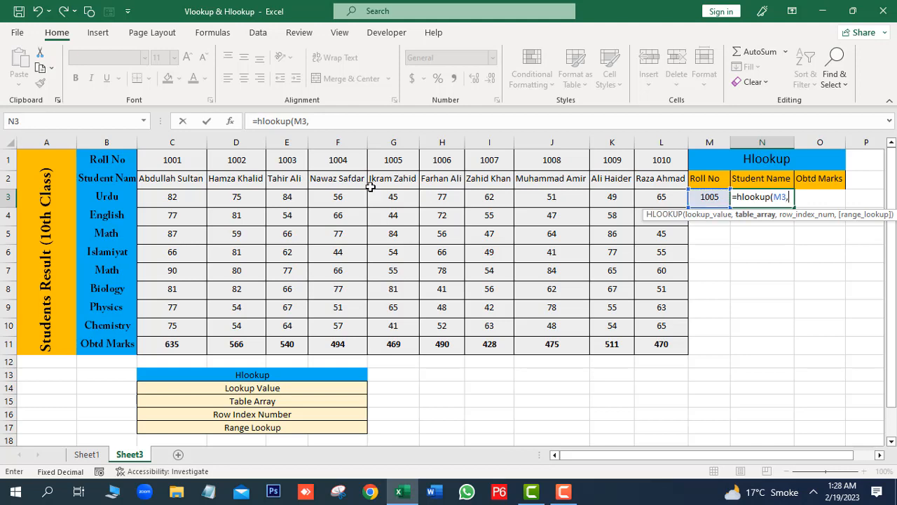
# Complete the HLOOKUP in N3 with table array $B$1:$L$11, row index 2 and range lookup 0
pyautogui.moveTo(107, 158); pyautogui.dragTo(659, 348)
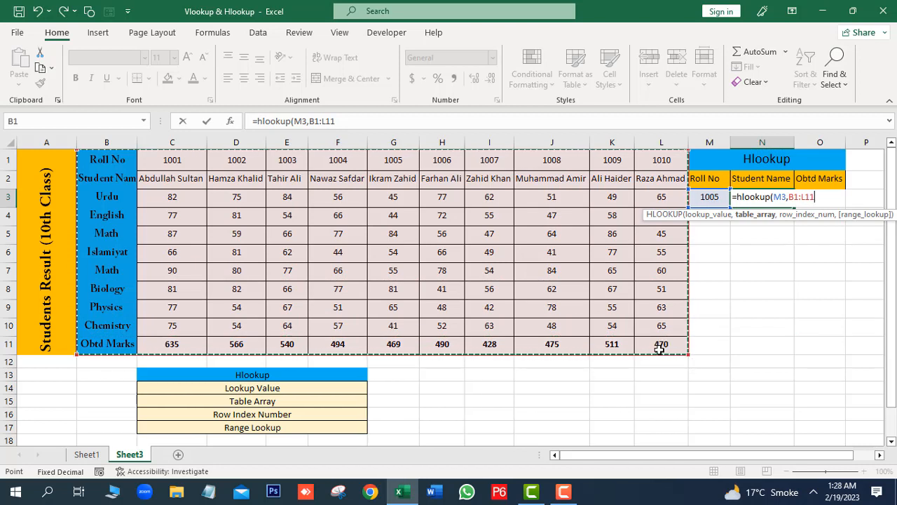
pyautogui.press('F4')
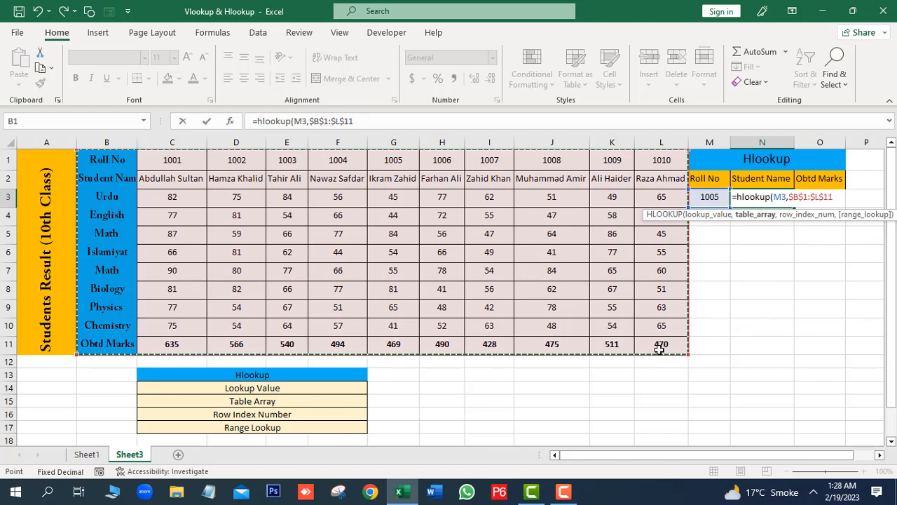
pyautogui.write(',2')
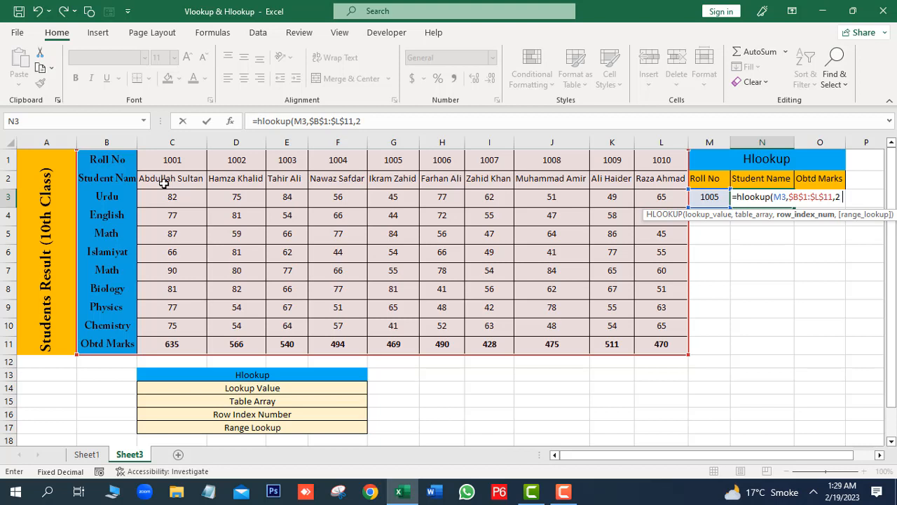
pyautogui.write(',')
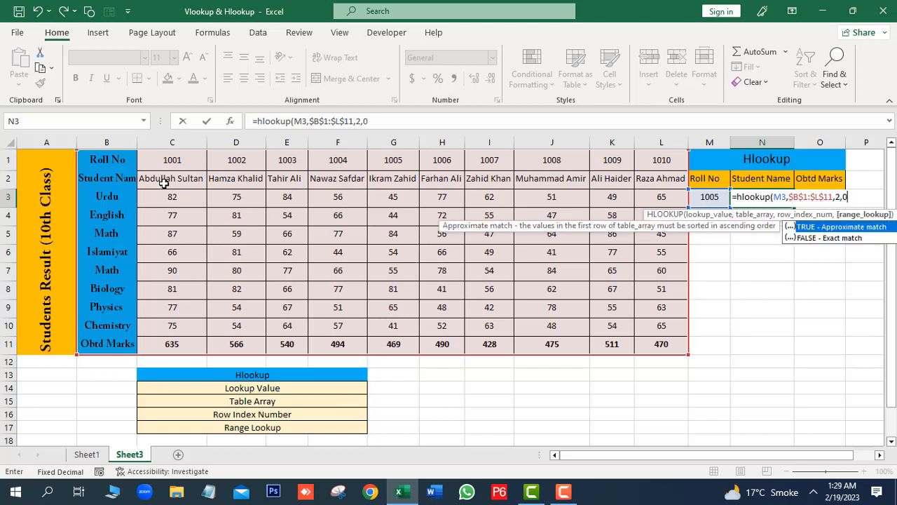
pyautogui.write('0)')
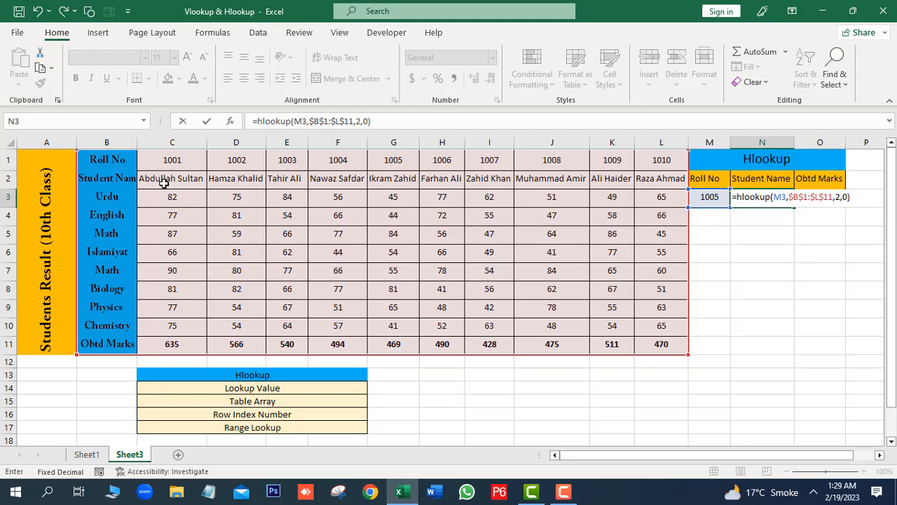
pyautogui.press('Return')
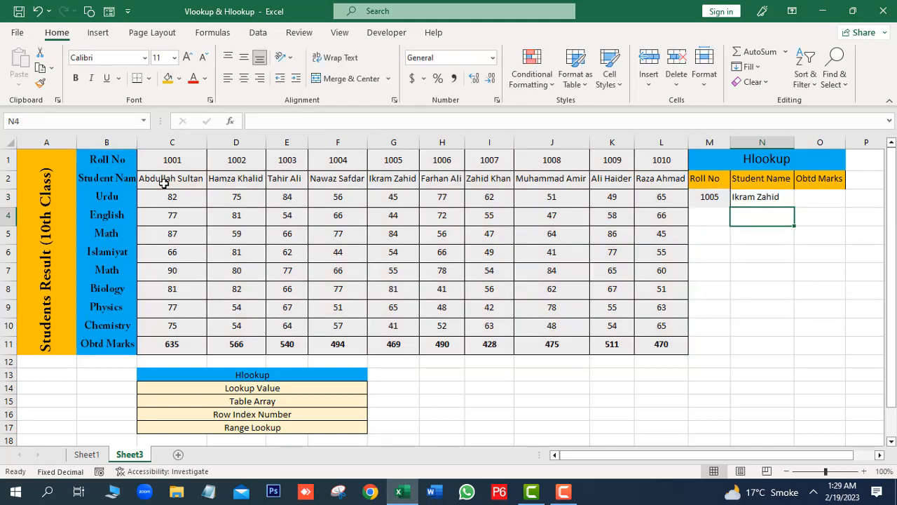
# Replace the roll number in M3 with that of the student in column H to test the HLOOKUP name formula
pyautogui.click(714, 201)
pyautogui.write('110')
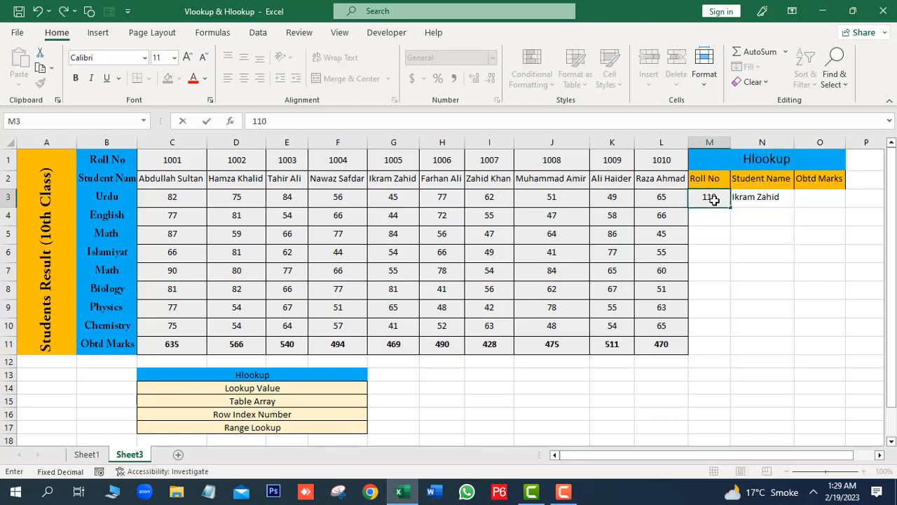
pyautogui.write('0')
pyautogui.press('BackSpace')
pyautogui.press('BackSpace')
pyautogui.write('06')
pyautogui.press('Return')
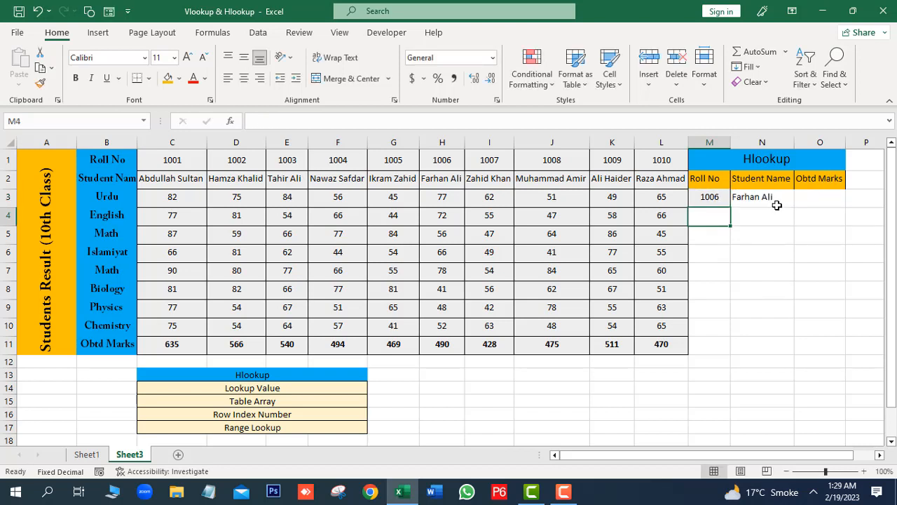
# Start an HLOOKUP formula in cell O3 under Obtd Marks, using M3 as the lookup value
pyautogui.click(815, 204)
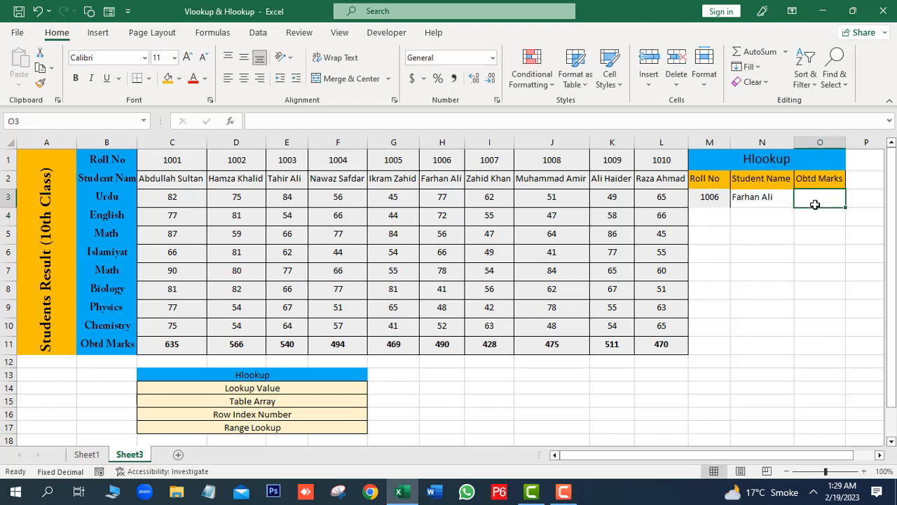
pyautogui.click(765, 205)
pyautogui.click(809, 200)
pyautogui.write('=')
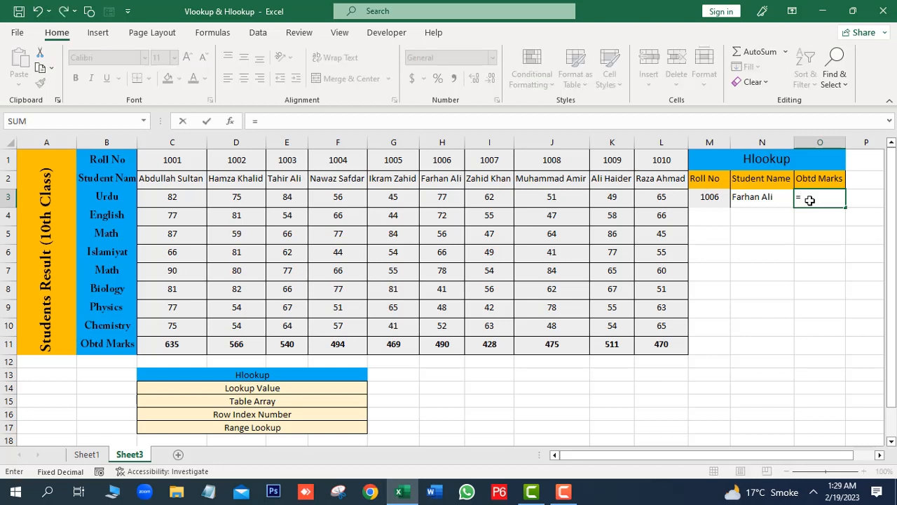
pyautogui.write('hlookup')
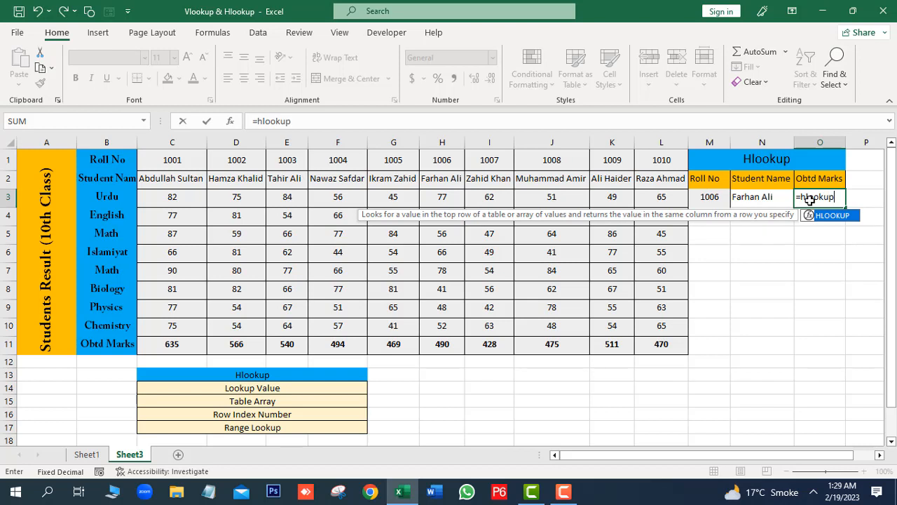
pyautogui.write('(')
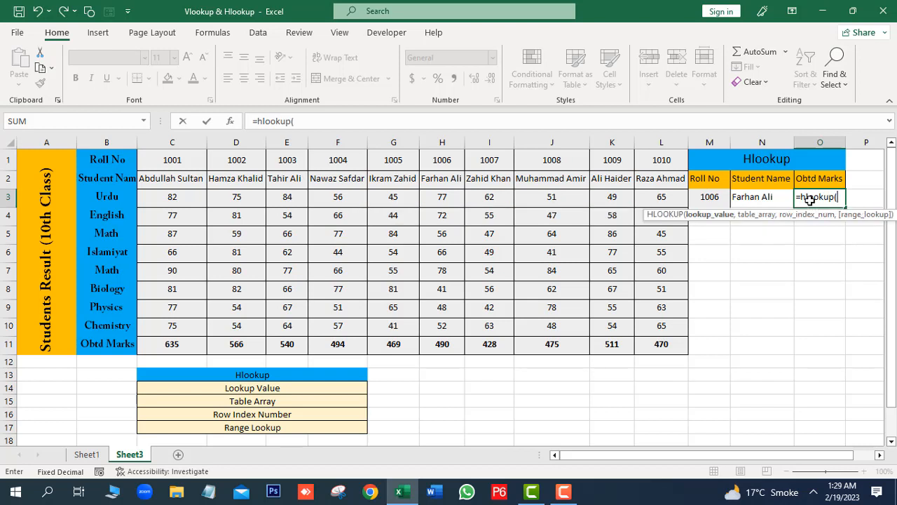
pyautogui.click(711, 199)
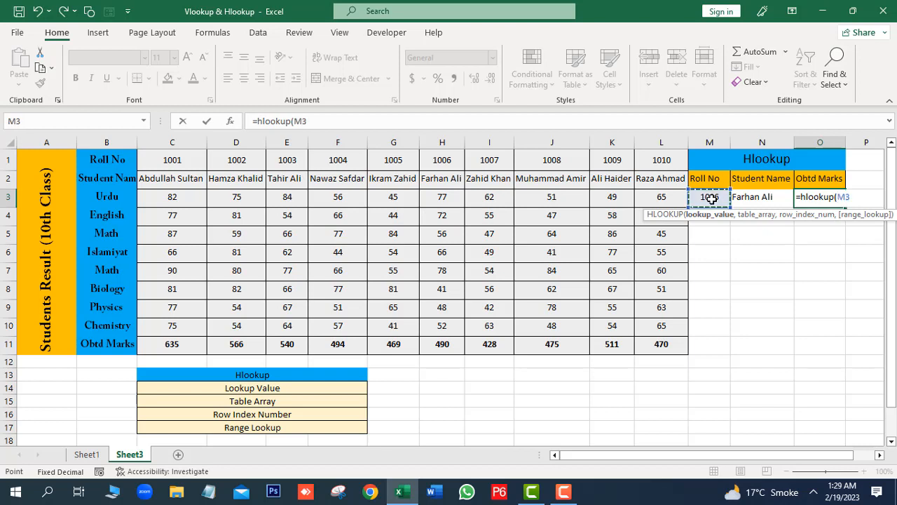
pyautogui.write(',')
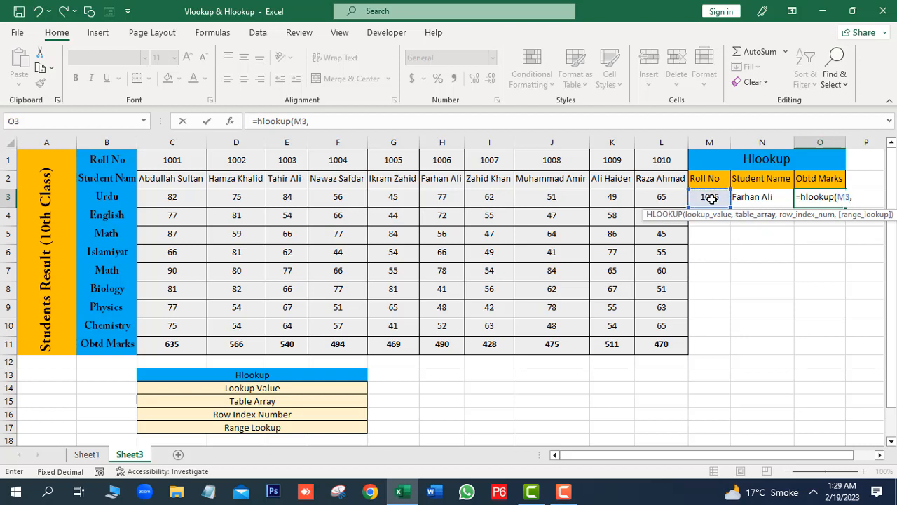
# Complete the HLOOKUP in O3 with table array $B$1:$L$11, row index 11 and range lookup 0
pyautogui.moveTo(109, 160); pyautogui.dragTo(671, 346)
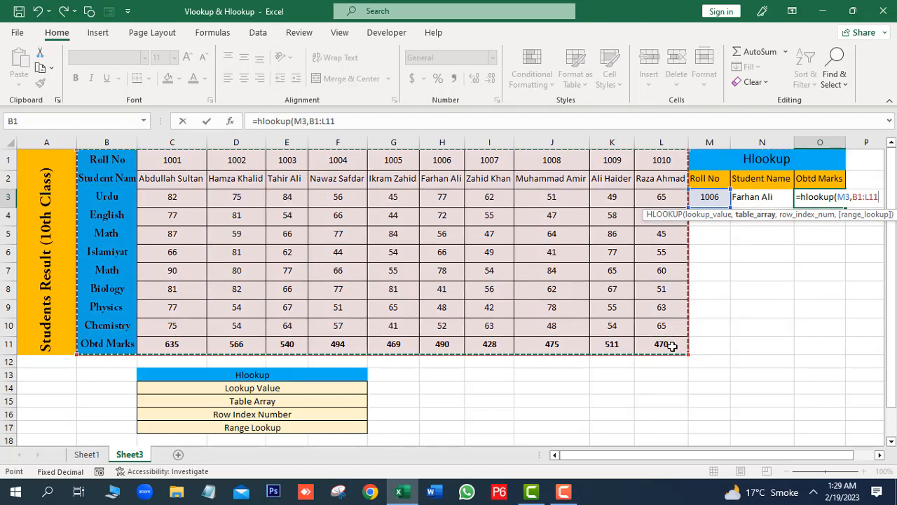
pyautogui.press('F4')
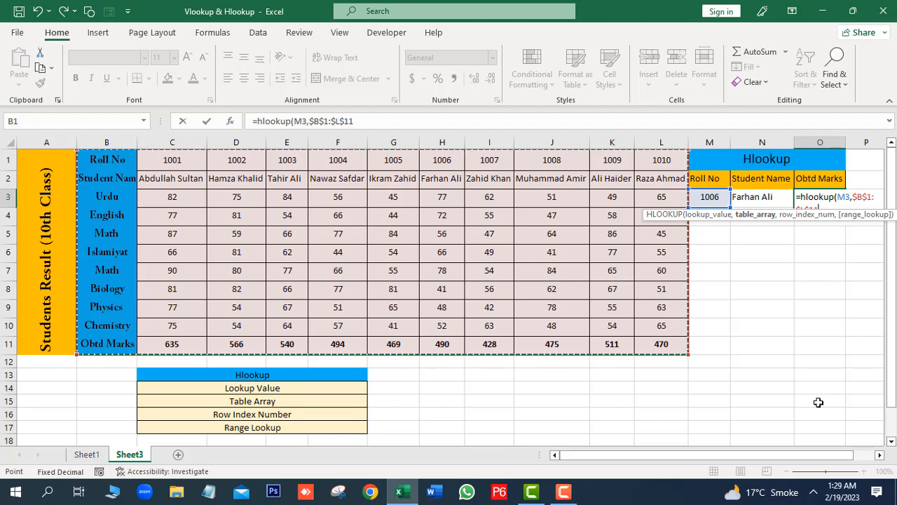
pyautogui.write(',11')
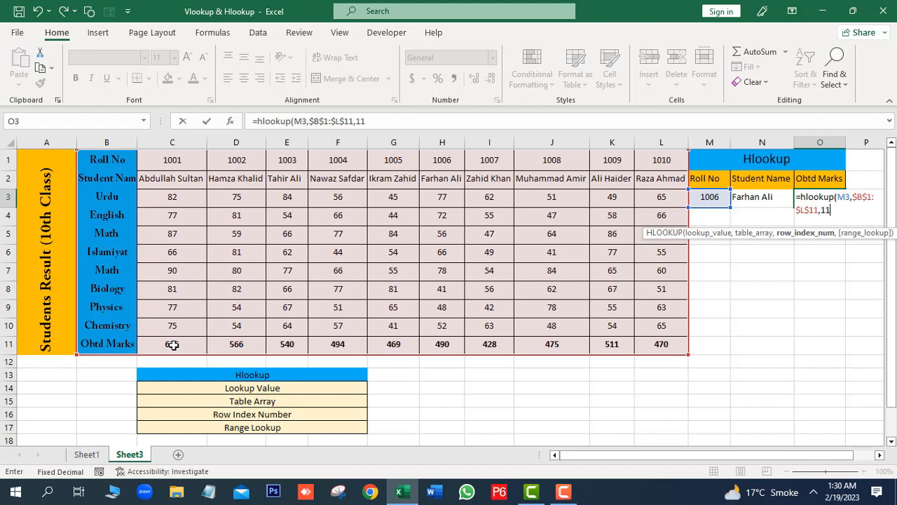
pyautogui.write(',')
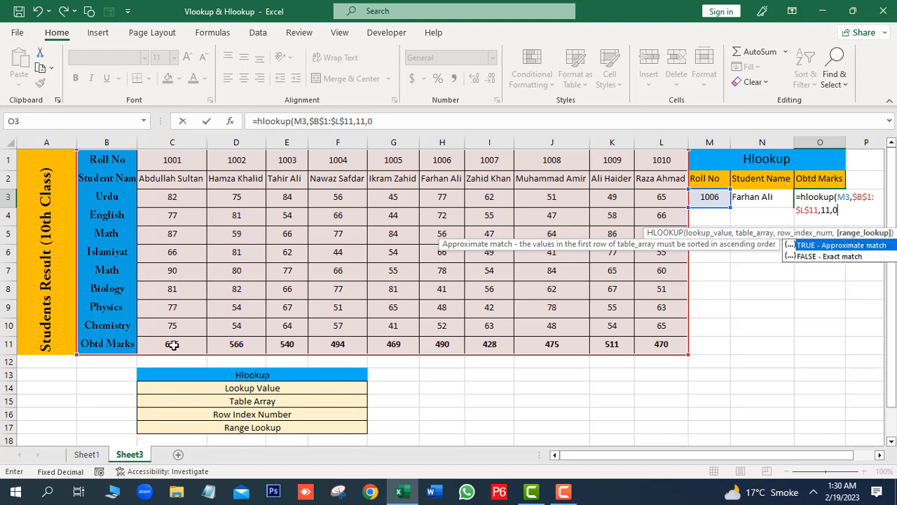
pyautogui.write('0)')
pyautogui.press('Return')
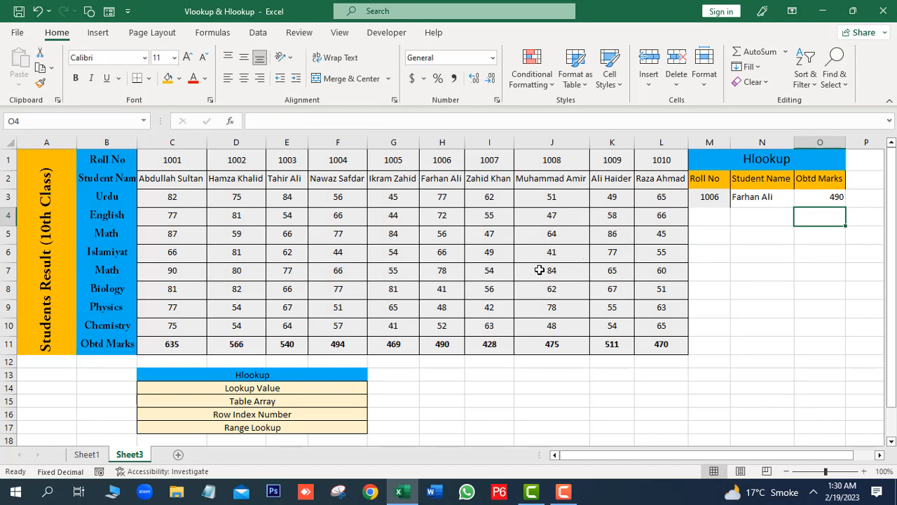
# Replace the roll number in M3 with that of the student in column E to test both HLOOKUP formulas
pyautogui.click(710, 197)
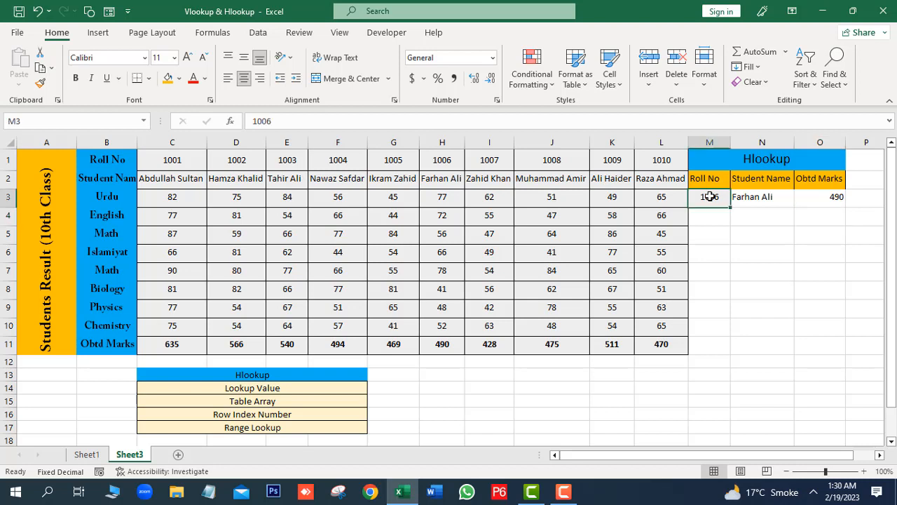
pyautogui.write('1')
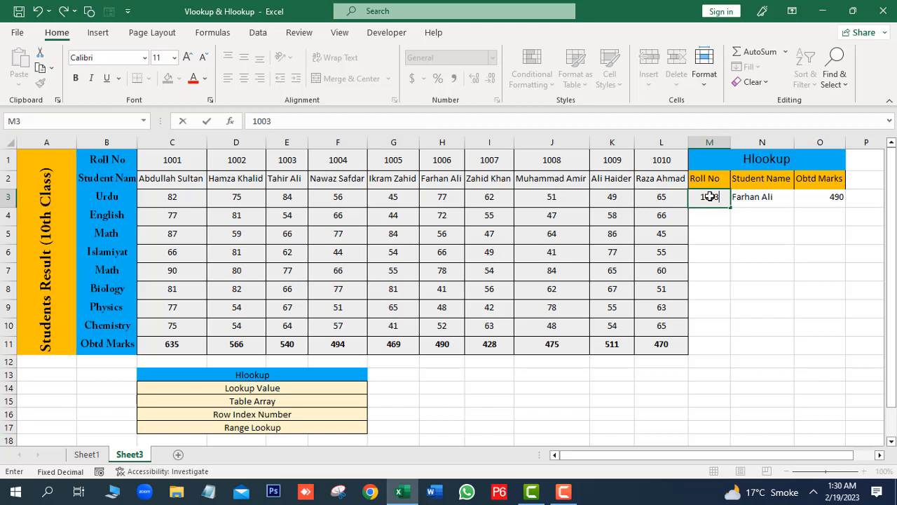
pyautogui.press('Return')
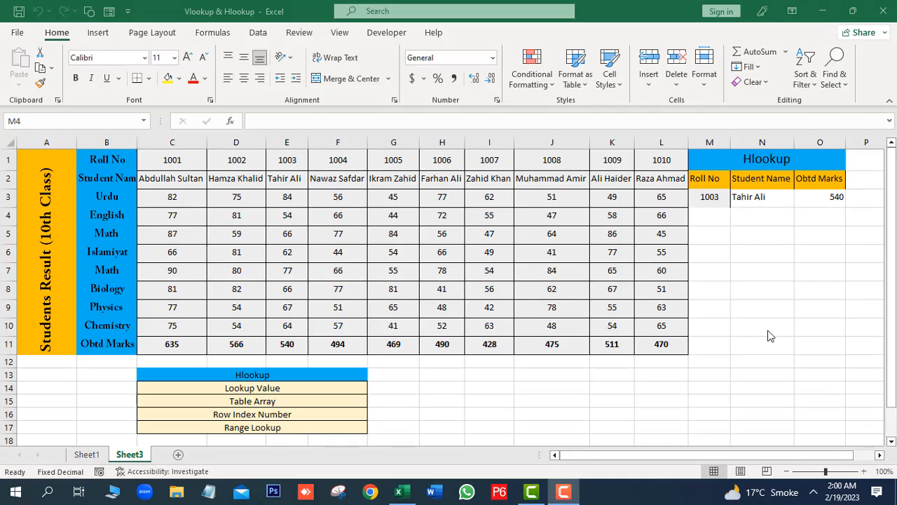
# Apply List data validation to cell M3 of the Hlookup table, with source =$C$1:$L$1
pyautogui.click(709, 199)
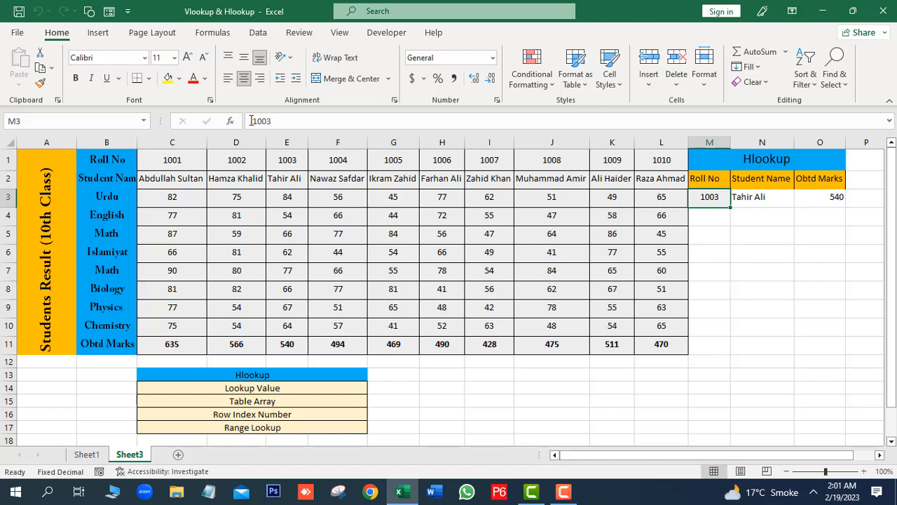
pyautogui.click(258, 35)
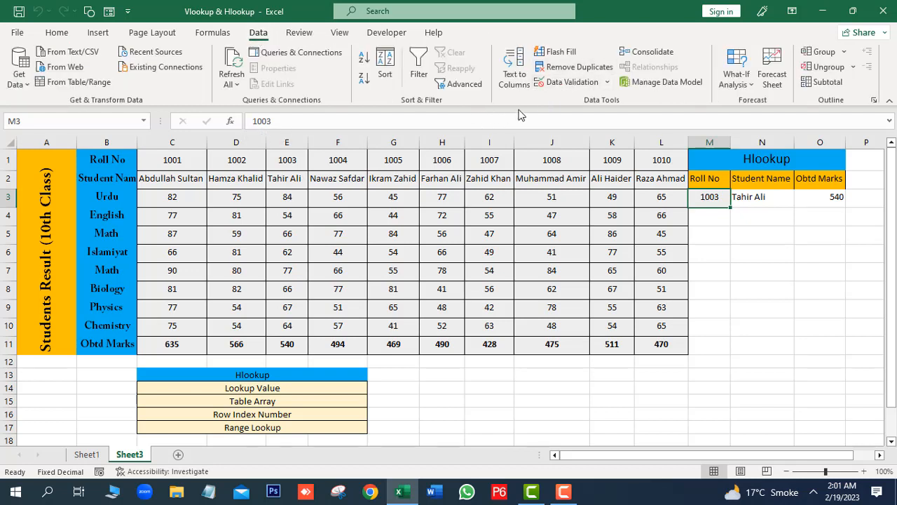
pyautogui.click(573, 82)
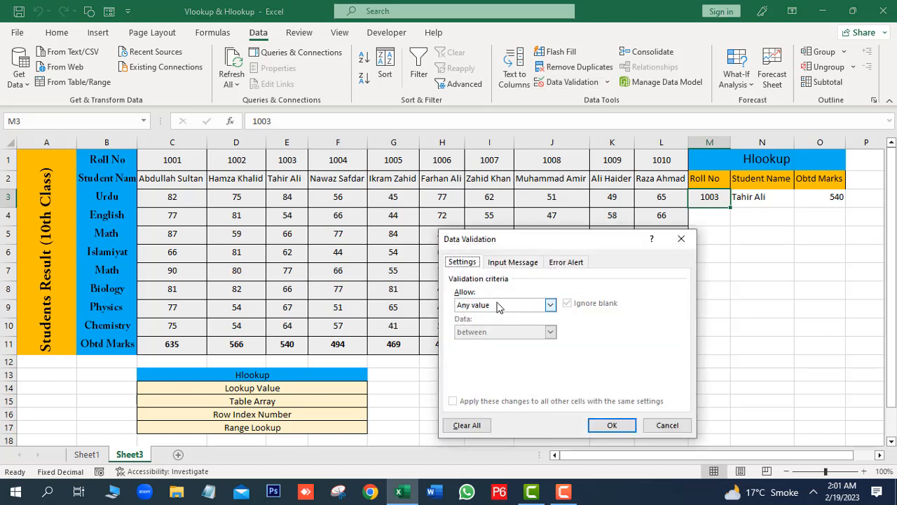
pyautogui.click(549, 306)
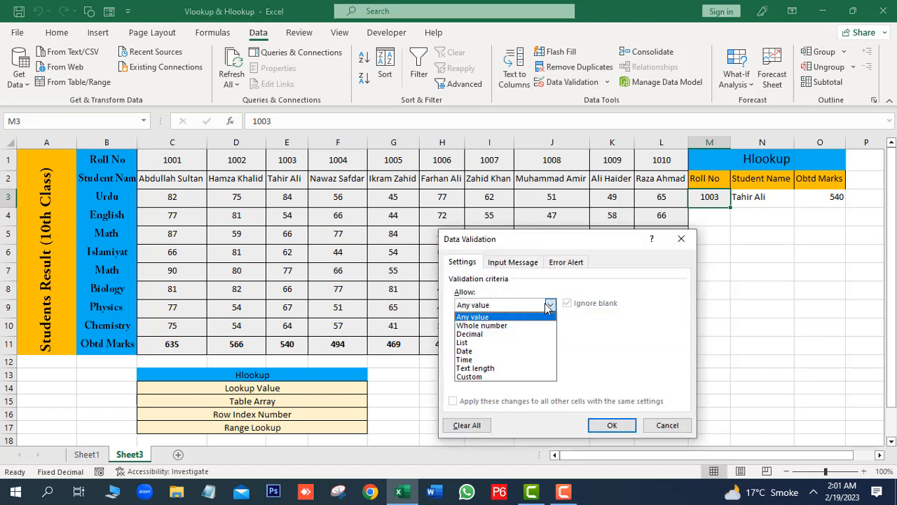
pyautogui.click(476, 343)
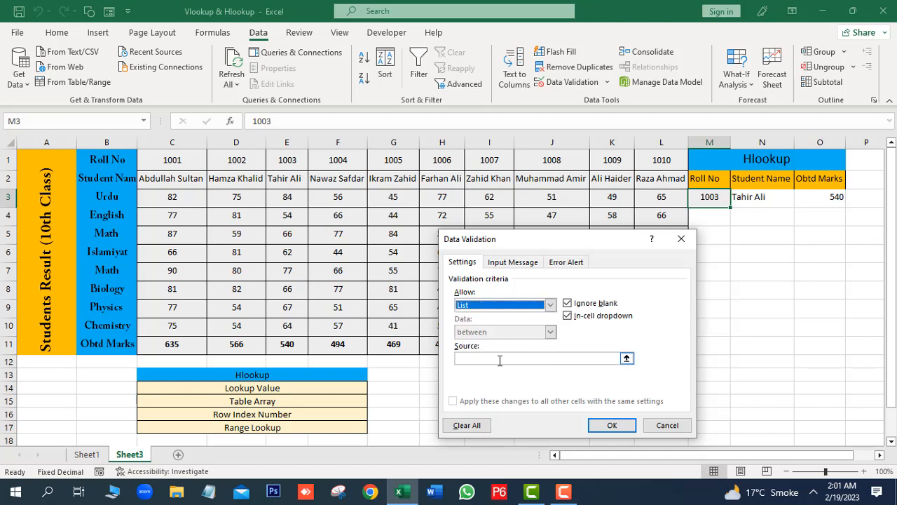
pyautogui.click(499, 359)
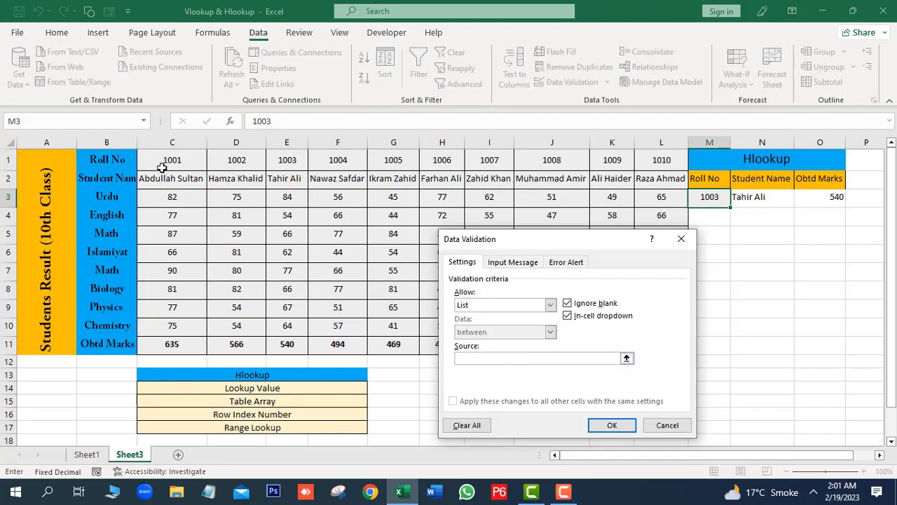
pyautogui.moveTo(159, 160); pyautogui.dragTo(661, 161)
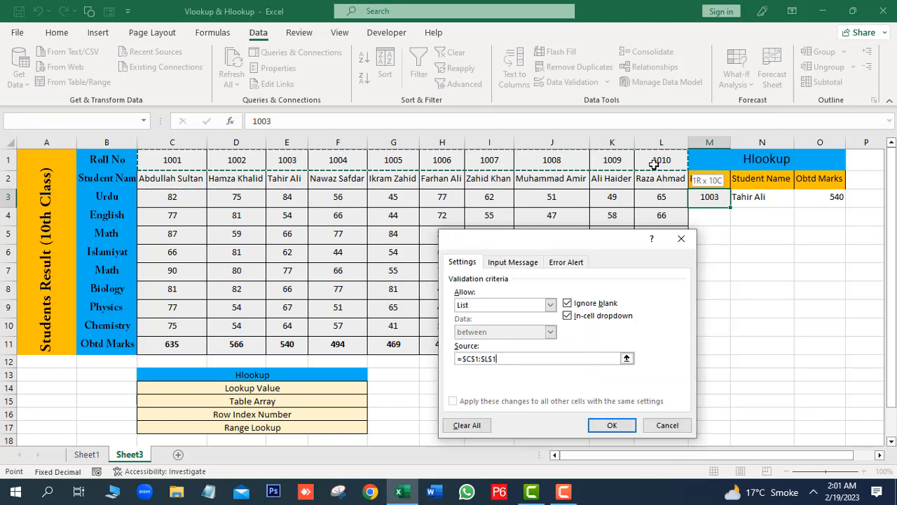
pyautogui.click(607, 426)
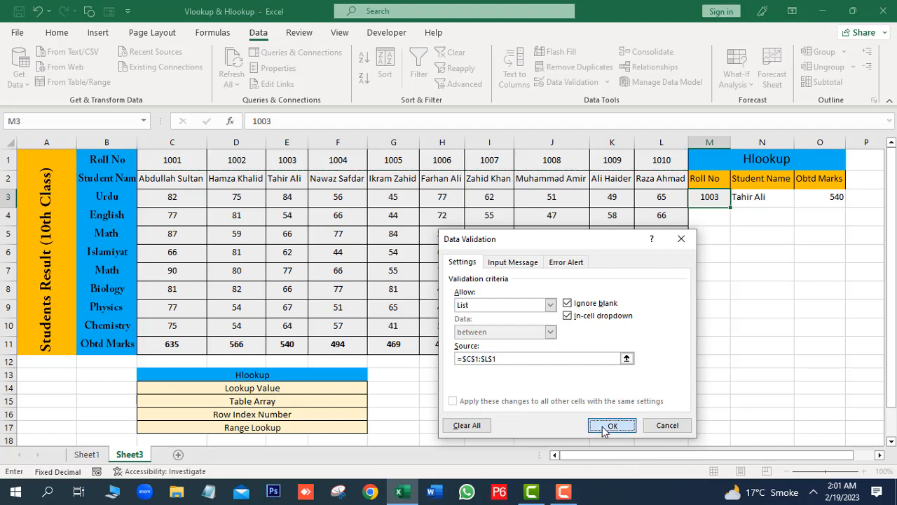
# Choose the first student's roll number from the drop-down list in M3 of the Hlookup table
pyautogui.click(736, 199)
pyautogui.moveTo(733, 246); pyautogui.dragTo(723, 221)
pyautogui.click(720, 214)
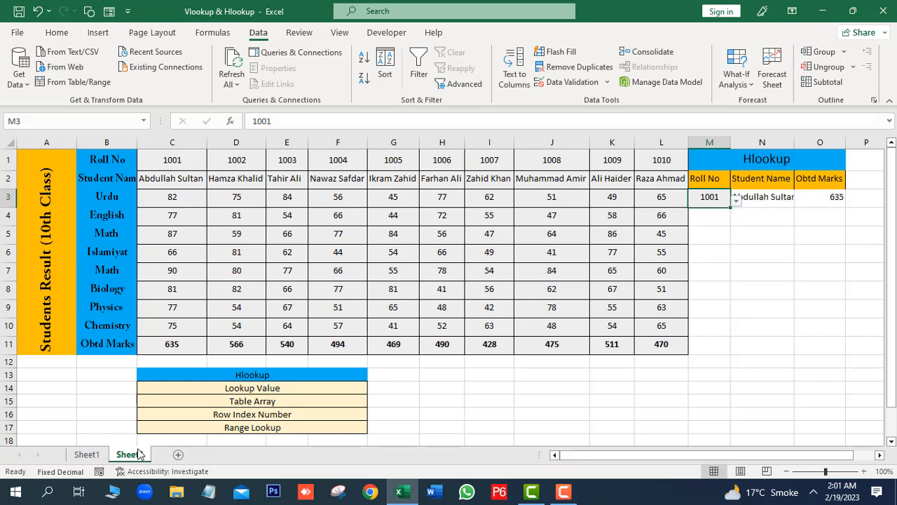
# On Sheet1, apply List data validation to roll number cell M3, with source =$A$3:$A$12
pyautogui.click(87, 454)
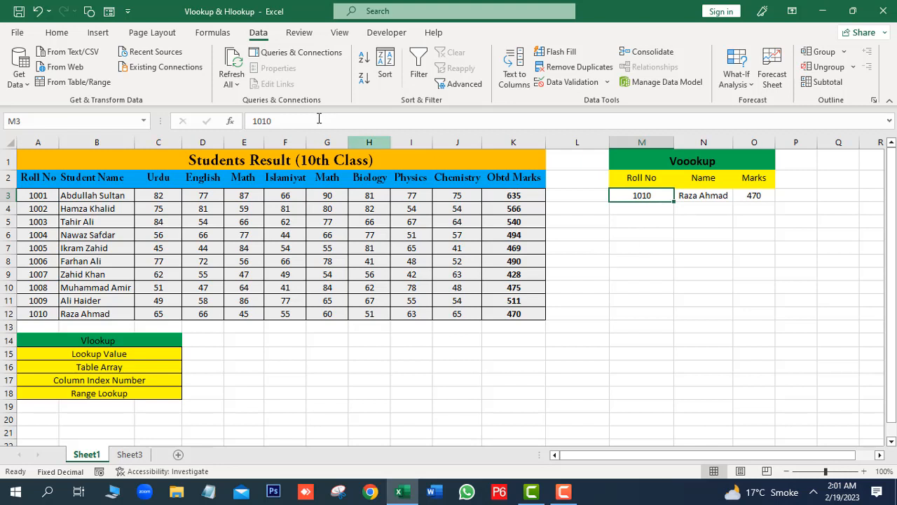
pyautogui.click(572, 82)
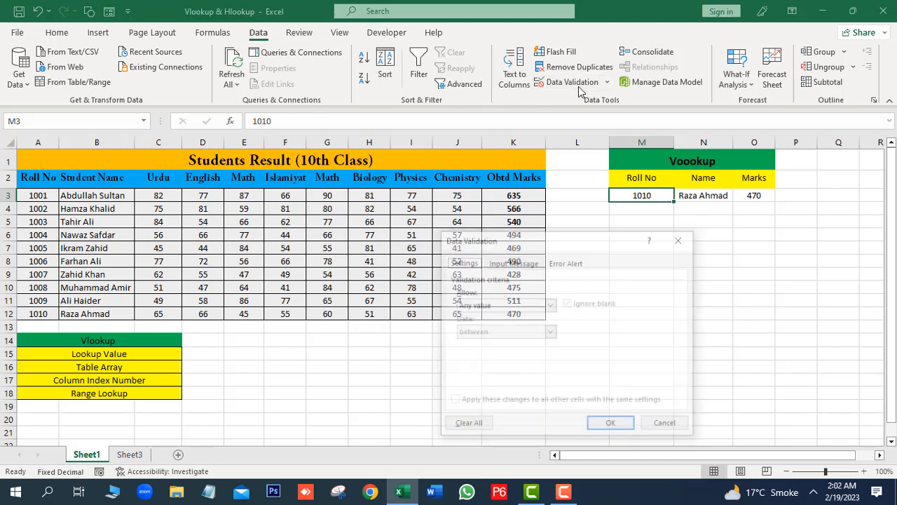
pyautogui.click(549, 305)
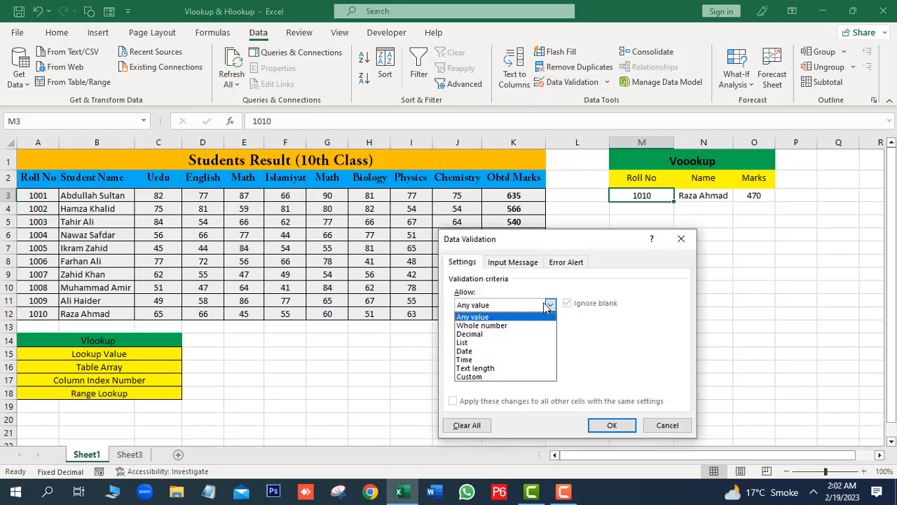
pyautogui.click(468, 346)
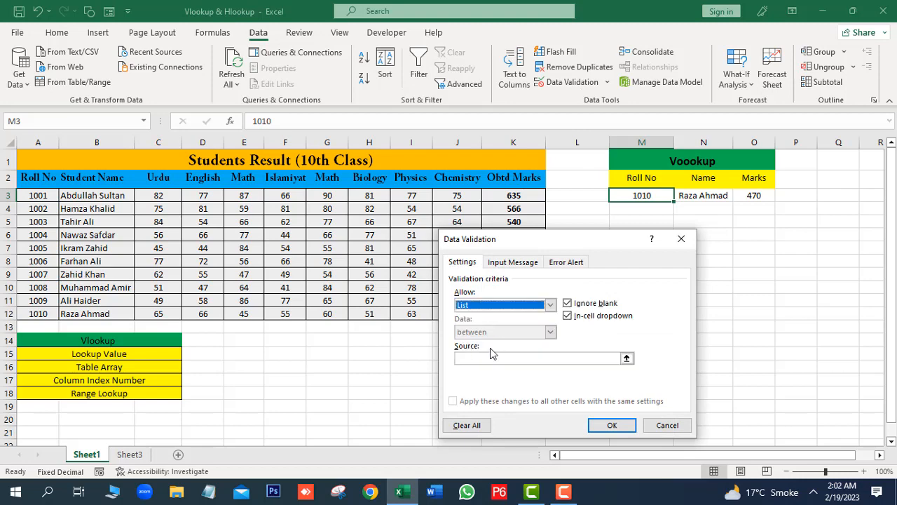
pyautogui.click(480, 357)
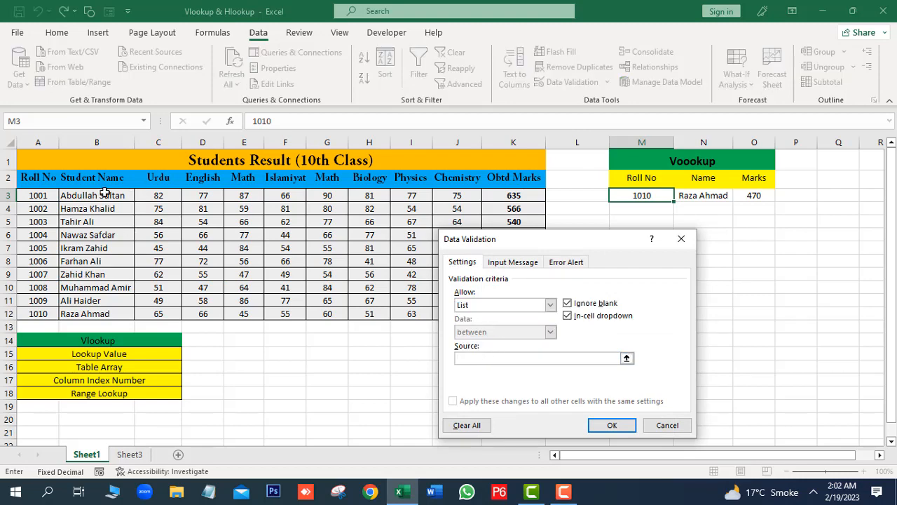
pyautogui.moveTo(39, 195); pyautogui.dragTo(49, 314)
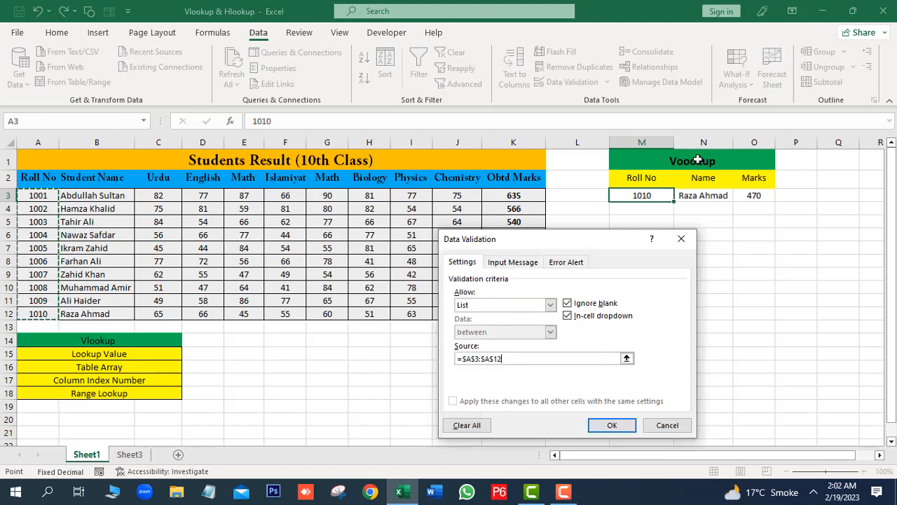
pyautogui.click(594, 425)
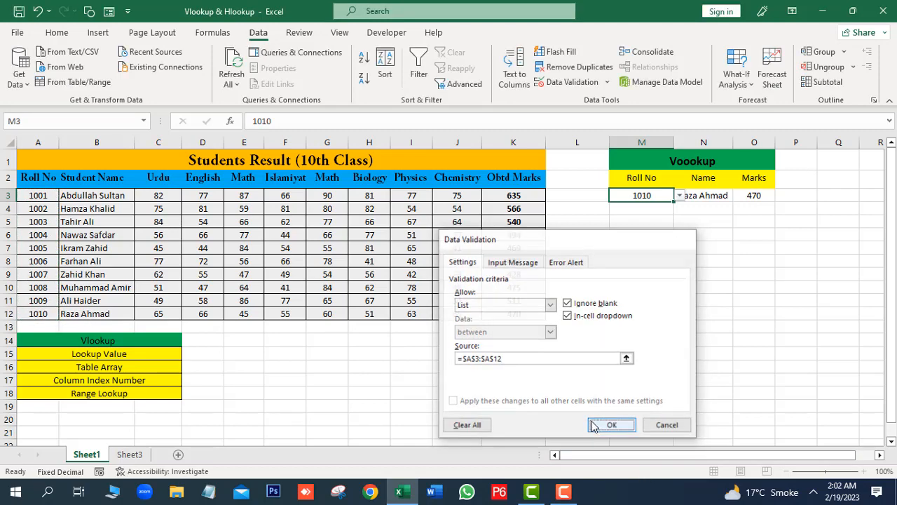
# Choose the first student's roll number from the drop-down list in M3 on Sheet1 and autofit the width of column N
pyautogui.click(679, 197)
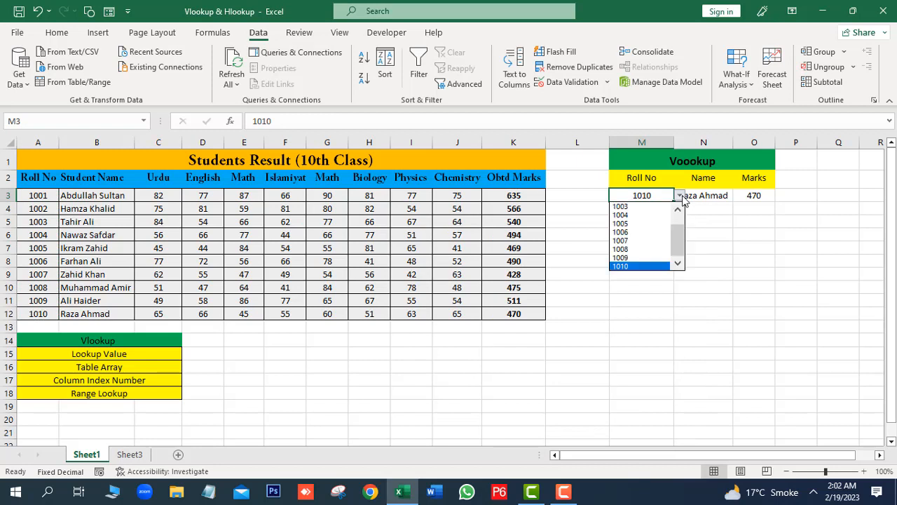
pyautogui.moveTo(678, 244); pyautogui.dragTo(677, 211)
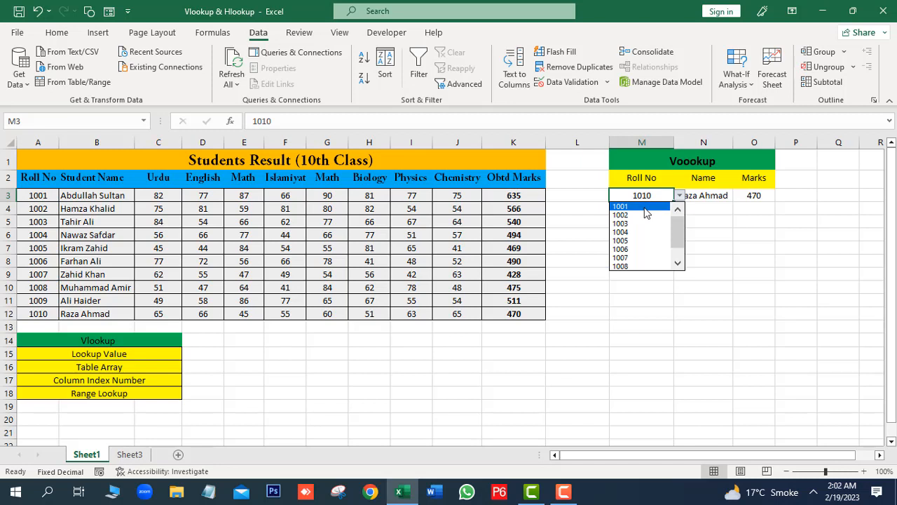
pyautogui.click(646, 208)
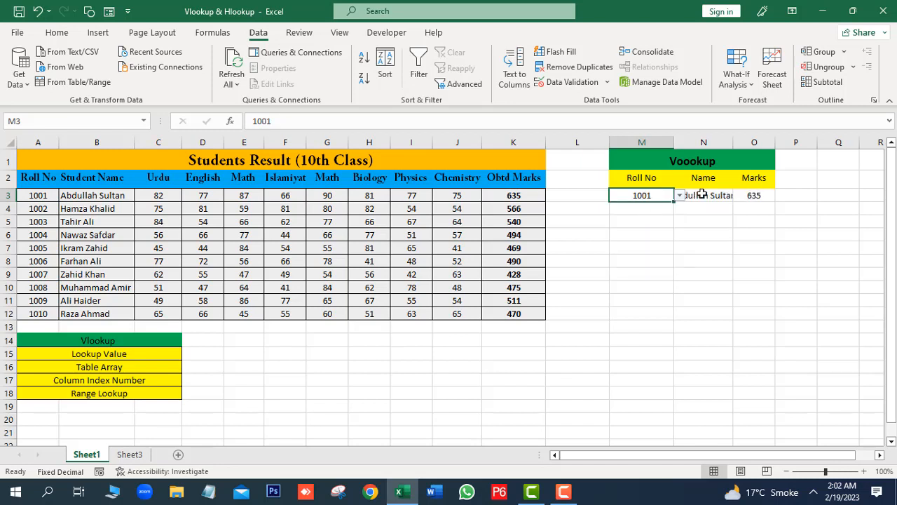
pyautogui.doubleClick(735, 143)
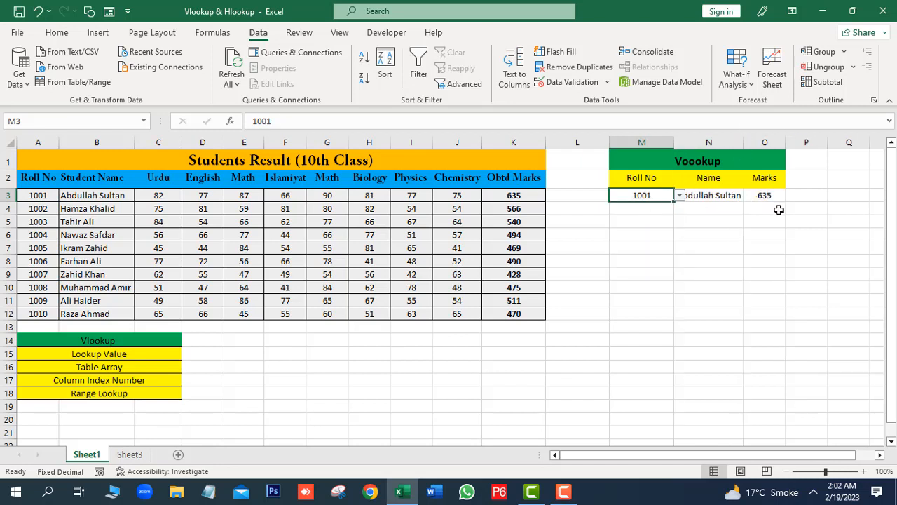